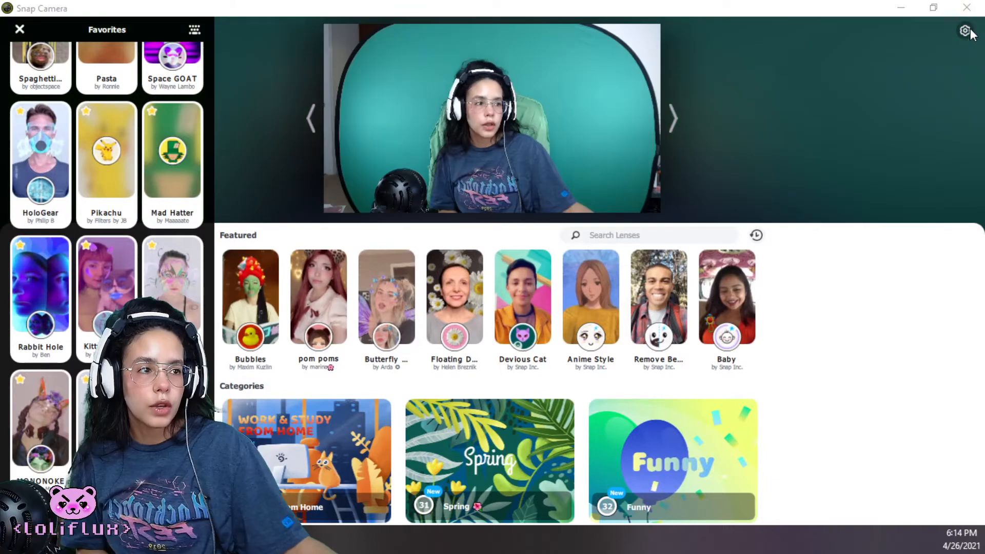
Review the Snap Camera settings for camera, resolution, microphone, green screen and hotkeys, and return to the lens view
left_click(966, 35)
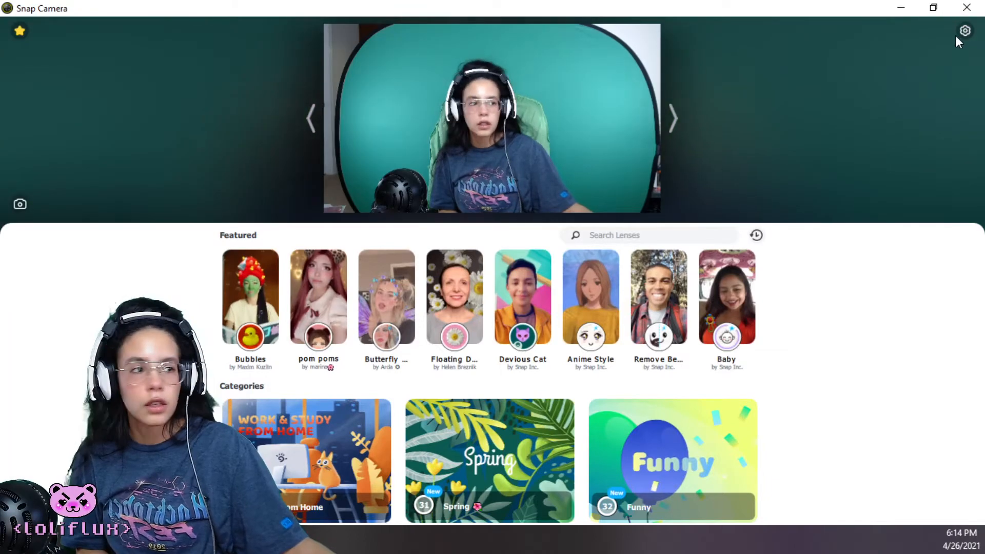
left_click(964, 32)
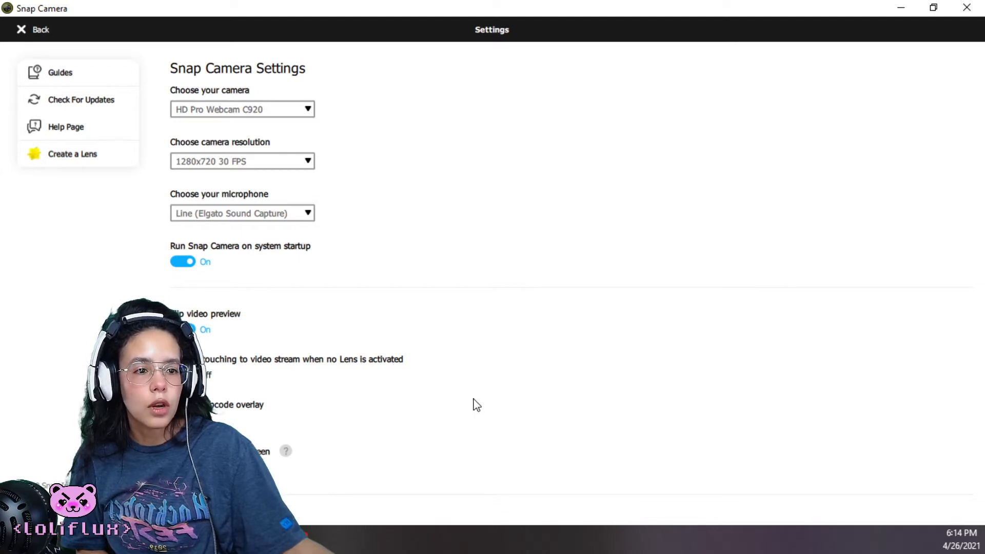
scroll(469, 402, "down", 4)
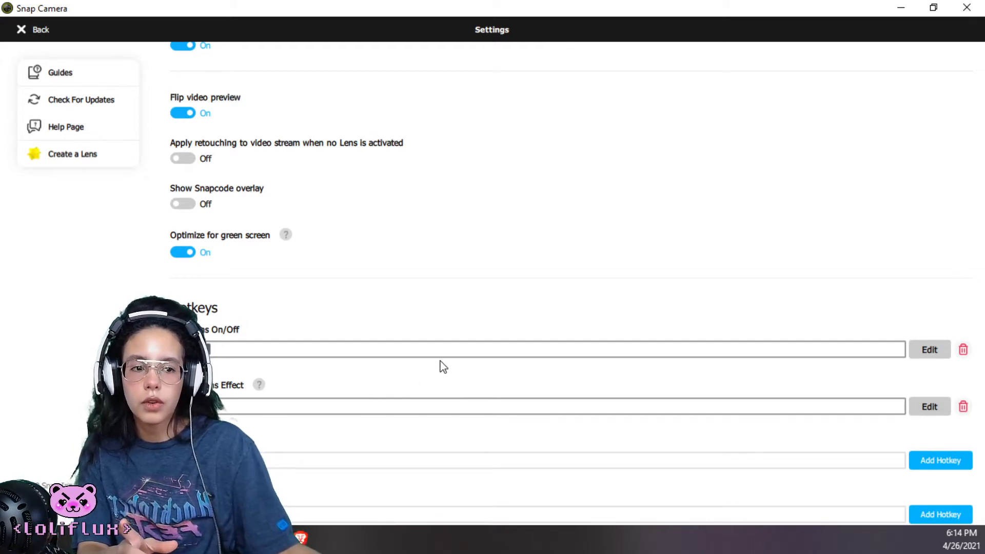
scroll(435, 383, "up", 4)
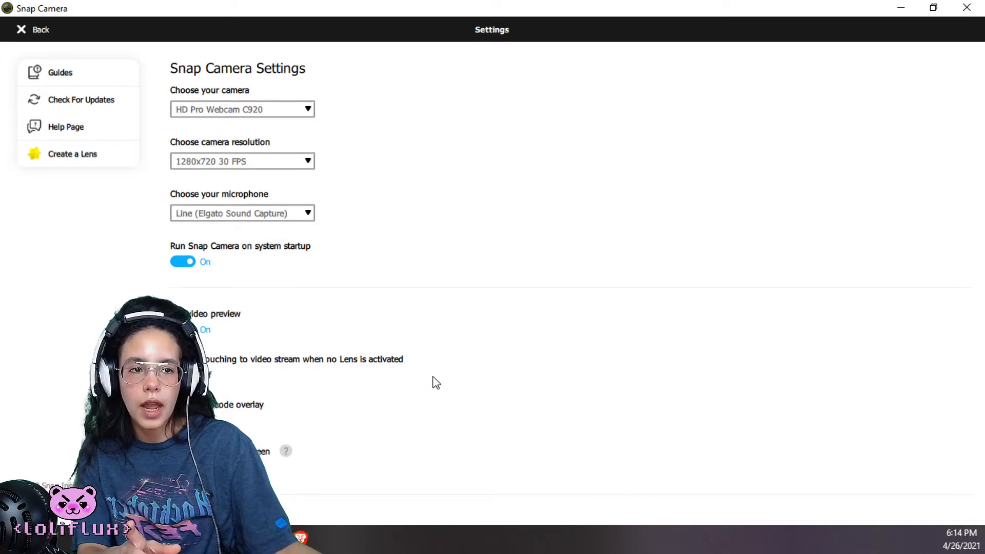
left_click(22, 31)
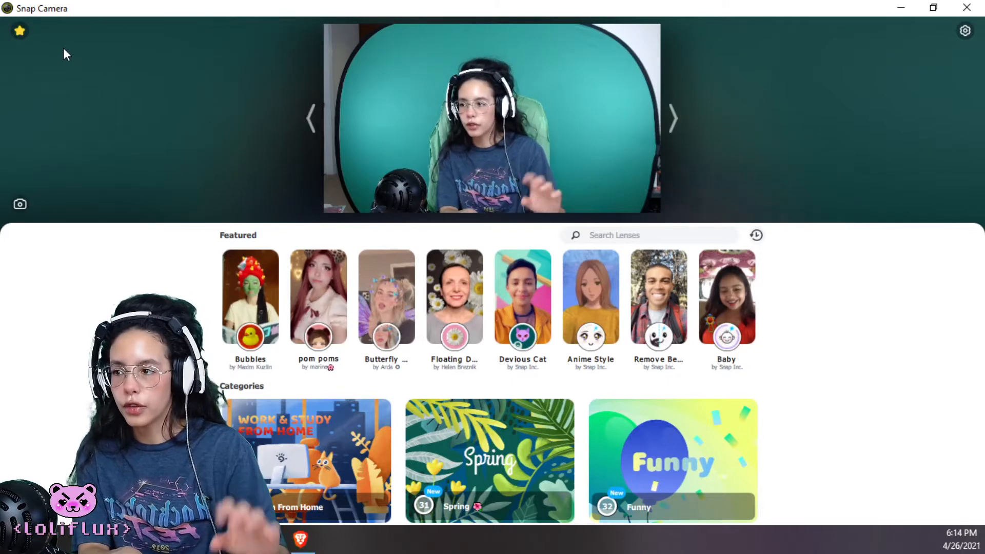
Test the Banana lens with its hotkeys: turn it on, trigger its green background effect, and turn the lens off
key("ctrl+1")
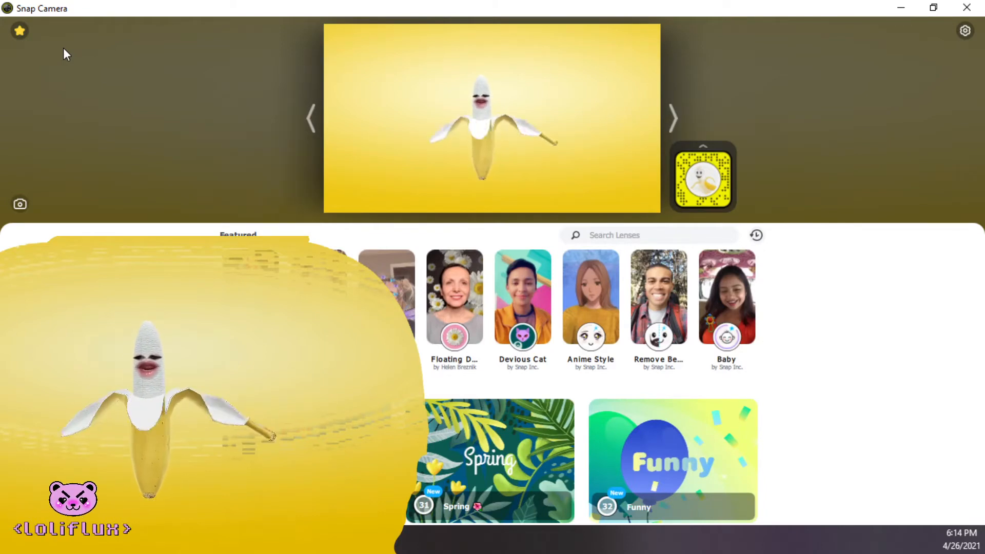
key("ctrl+2")
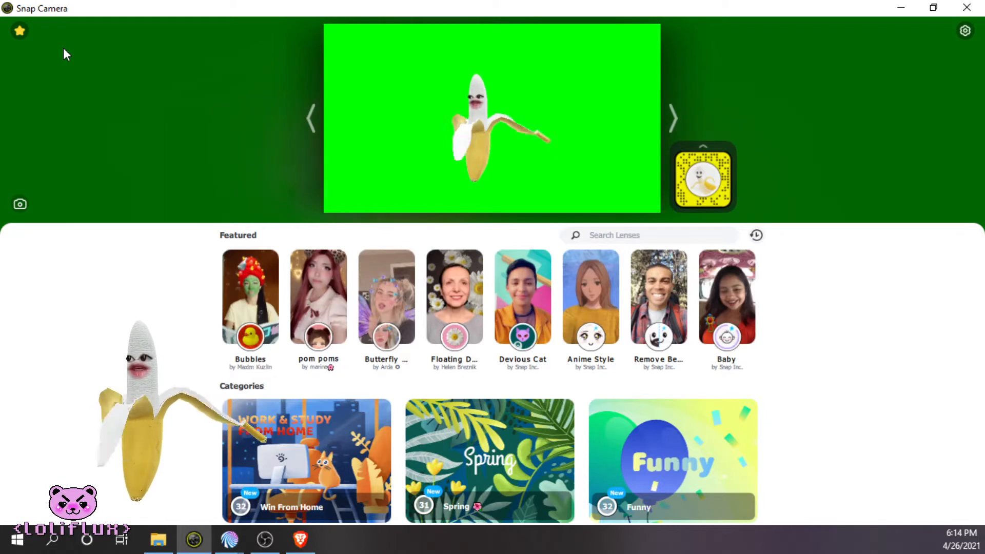
key("ctrl+m")
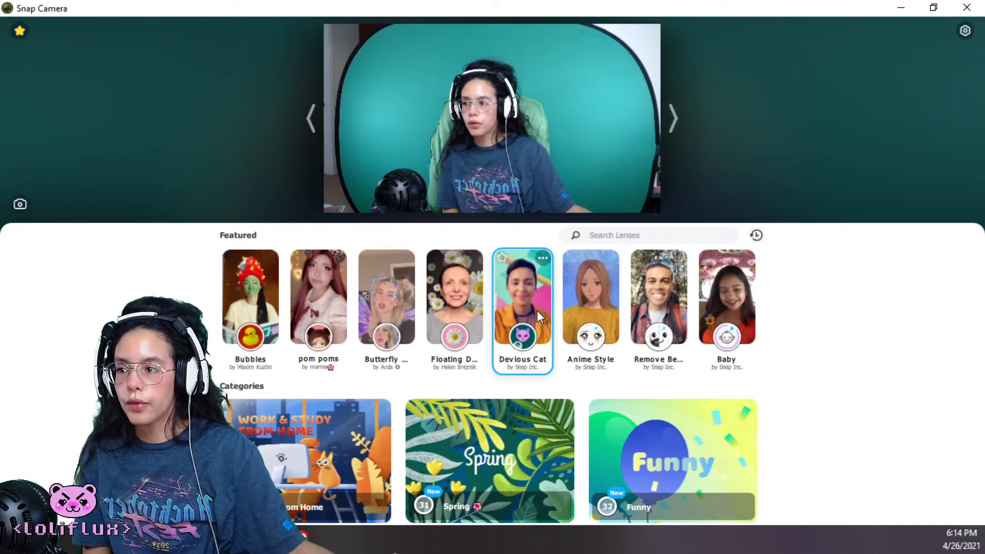
Examine the hotkeys assigned to the favorite lenses in the Lens Hotkeys list
left_click(20, 30)
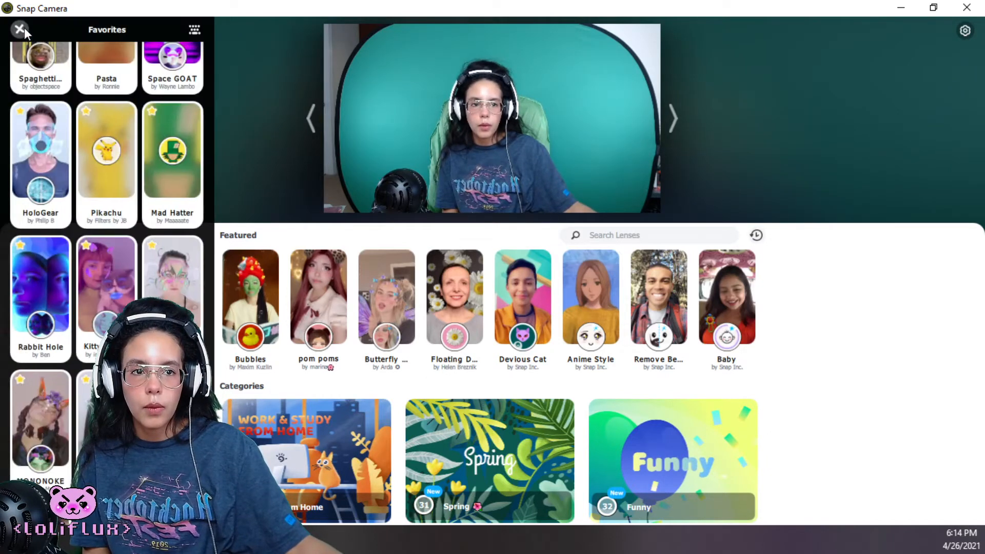
left_click(195, 31)
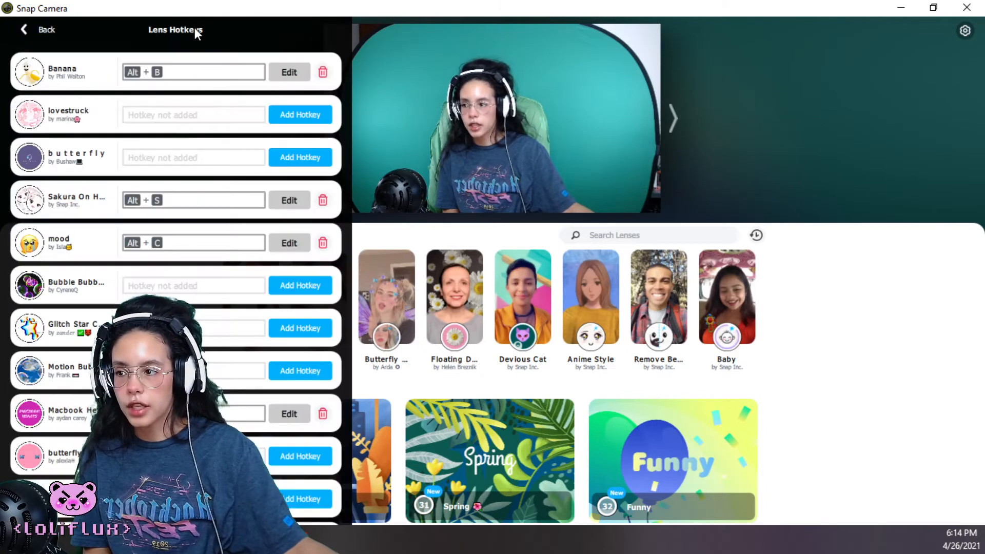
scroll(186, 152, "down", 15)
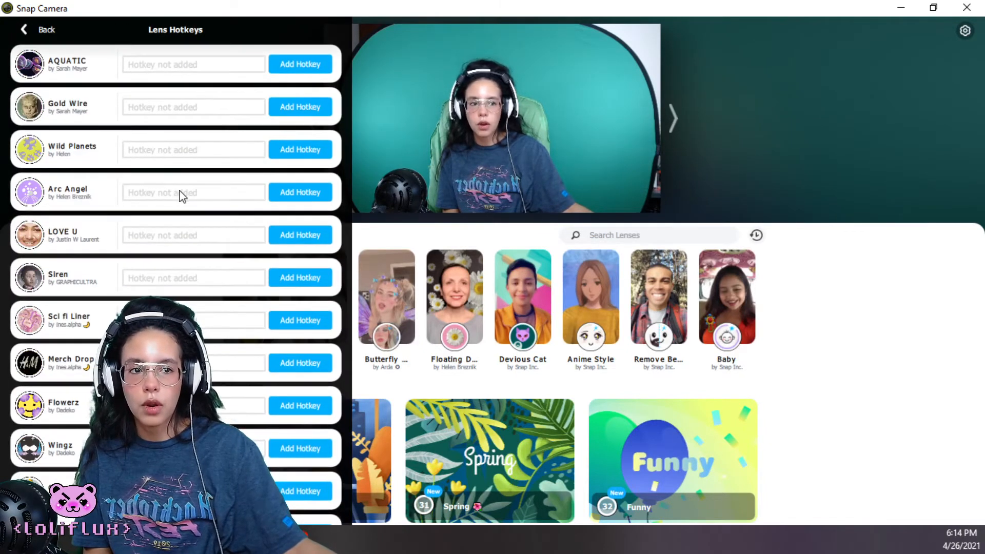
scroll(183, 192, "down", 10)
scroll(180, 213, "up", 8)
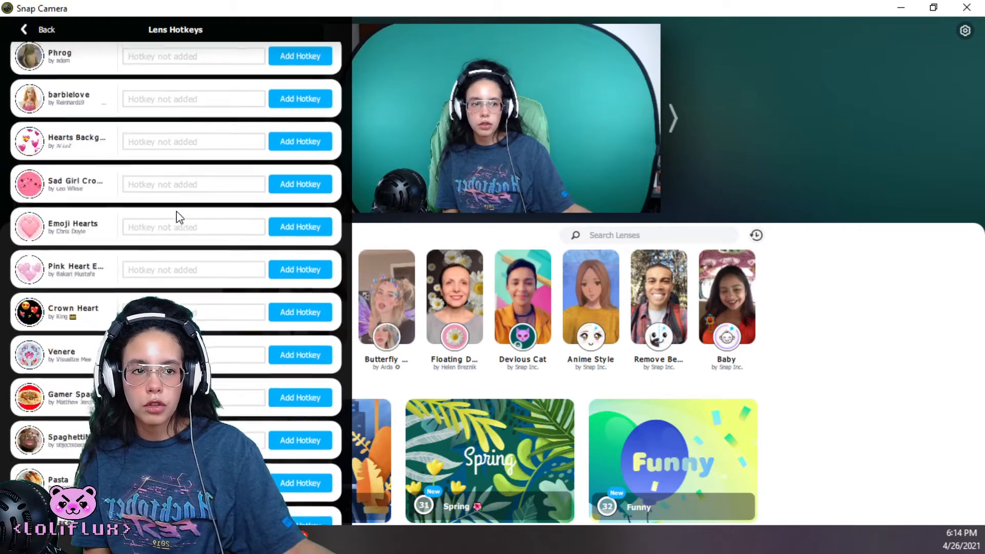
scroll(195, 205, "up", 10)
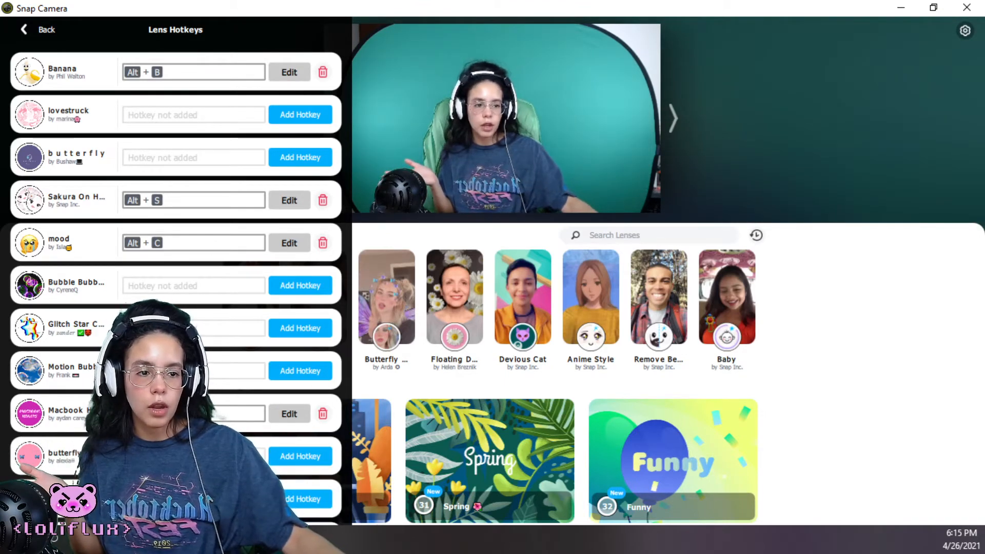
Switch to Mix It Up, examine the actions of the banana time command in its Command Editor, and close the editor
left_click(248, 540)
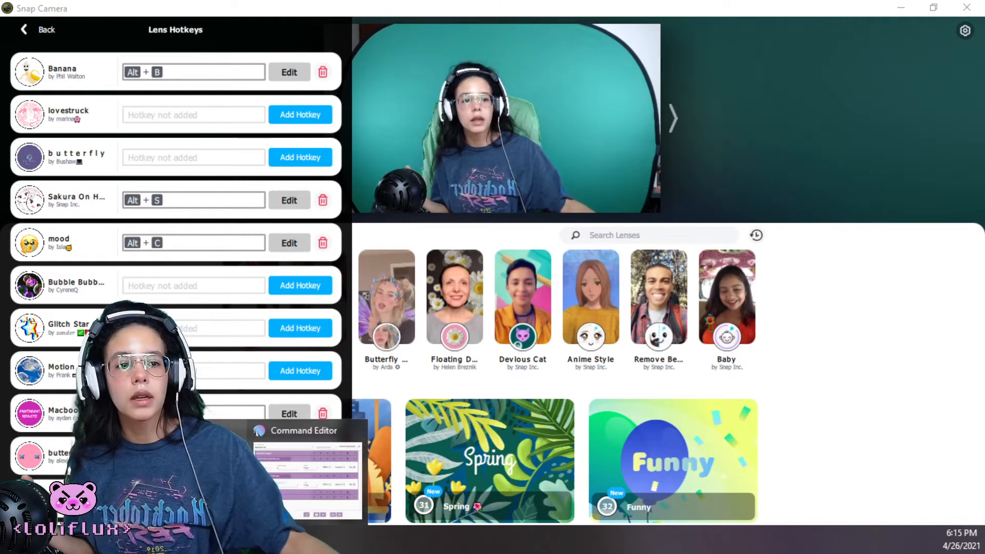
left_click(308, 436)
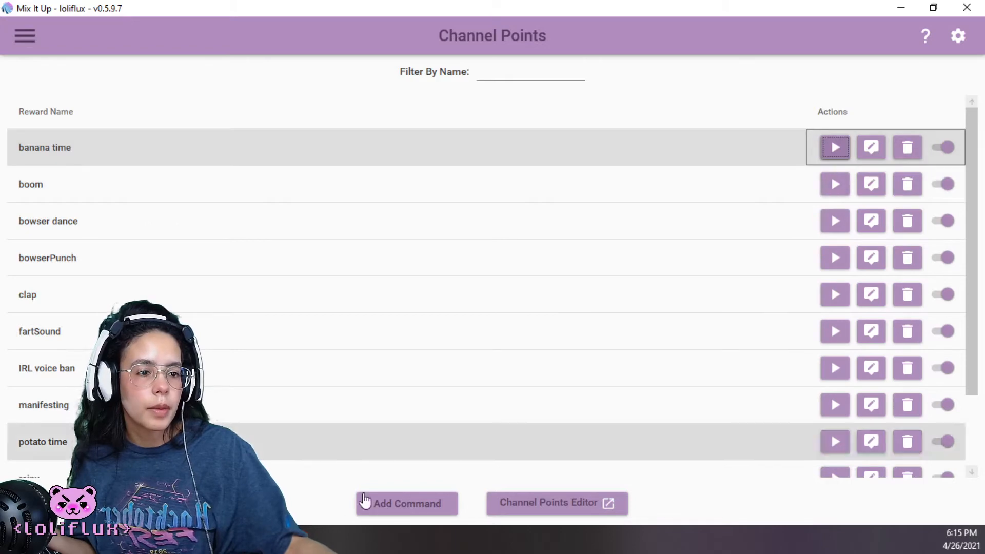
mouse_move(313, 539)
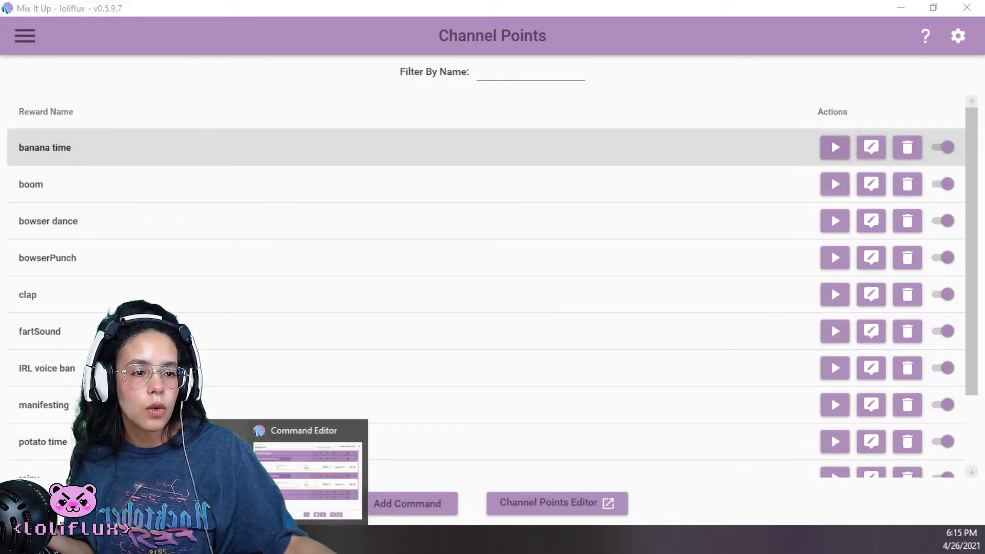
left_click(325, 482)
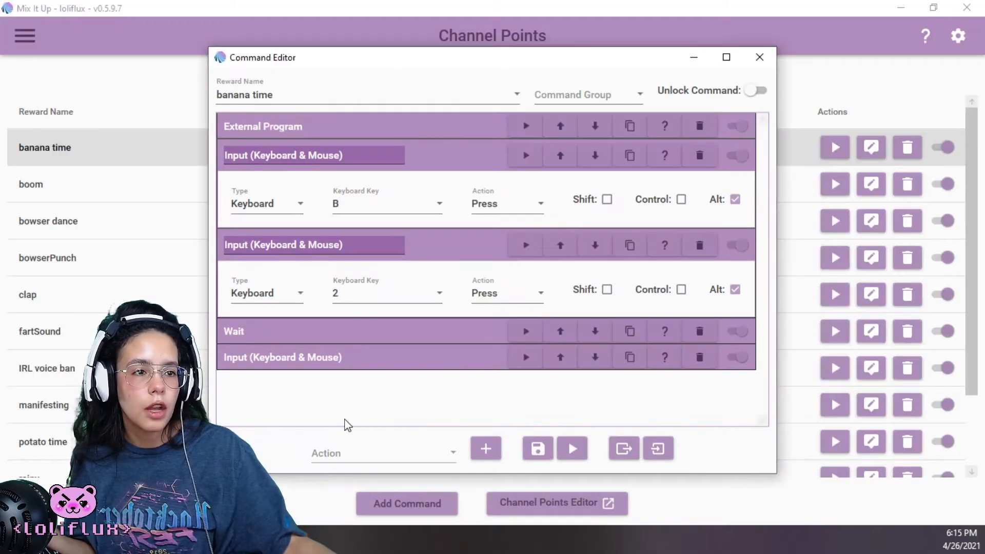
left_click(758, 50)
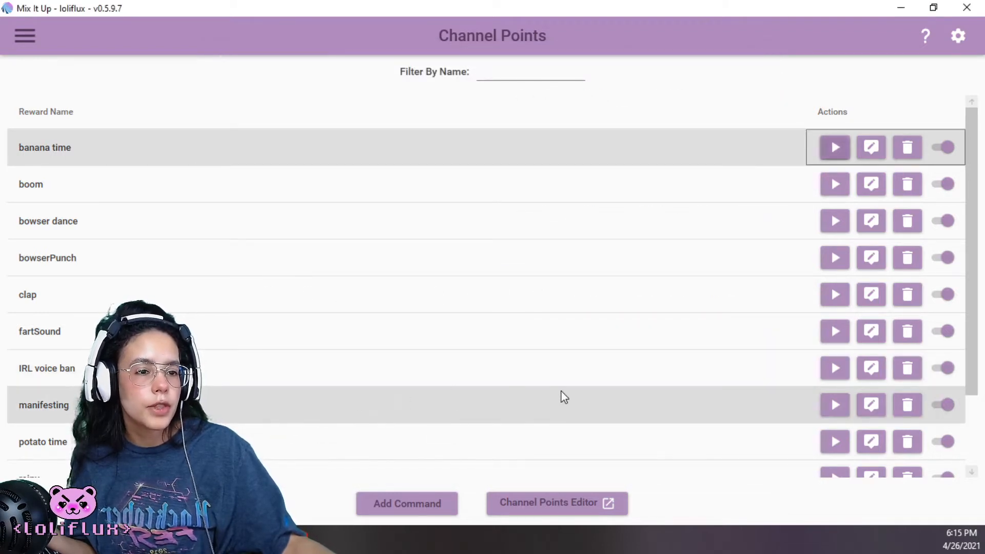
Delete the existing manifesting command from the channel points rewards
left_click(907, 410)
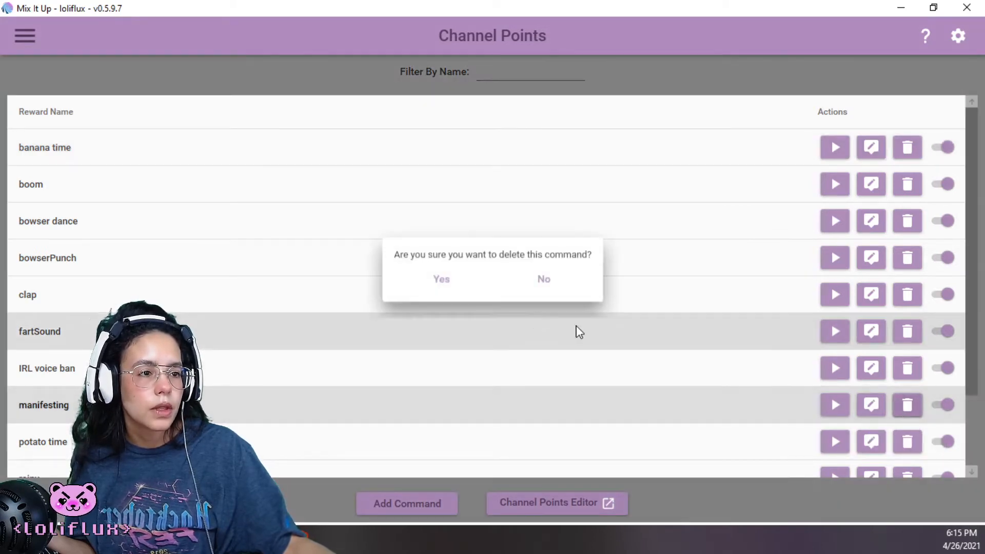
left_click(442, 282)
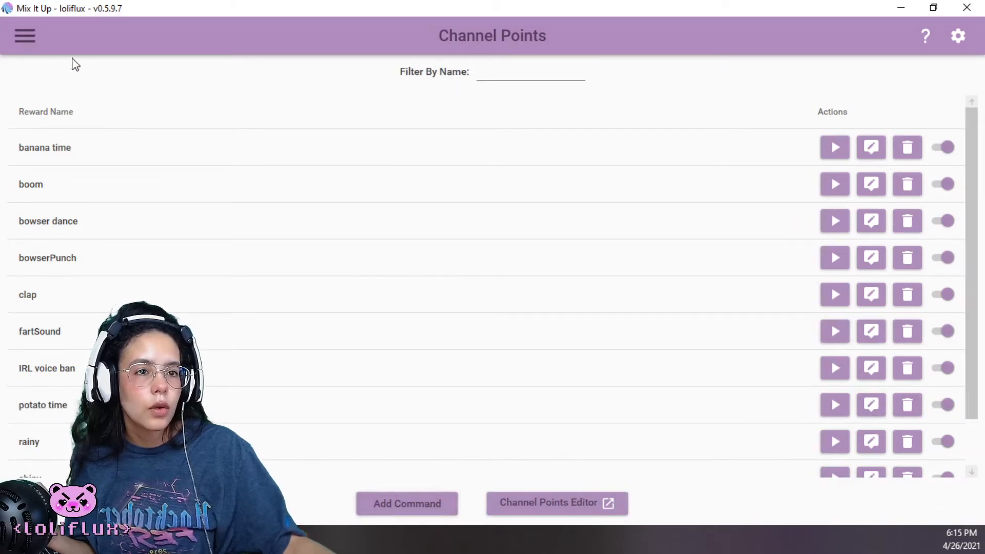
Add a new command on the Channel Points page and assign it to the reward manifesting
left_click(24, 36)
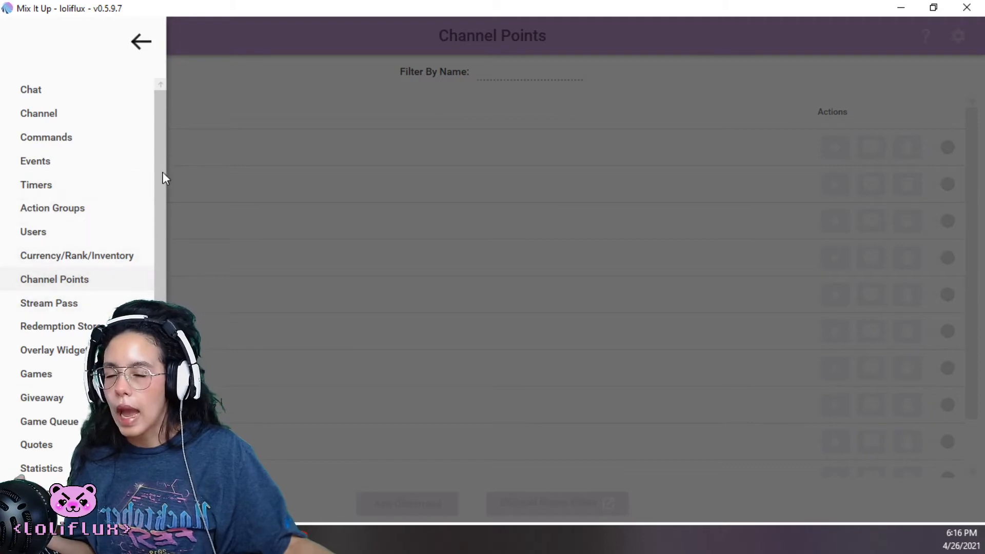
left_click(75, 287)
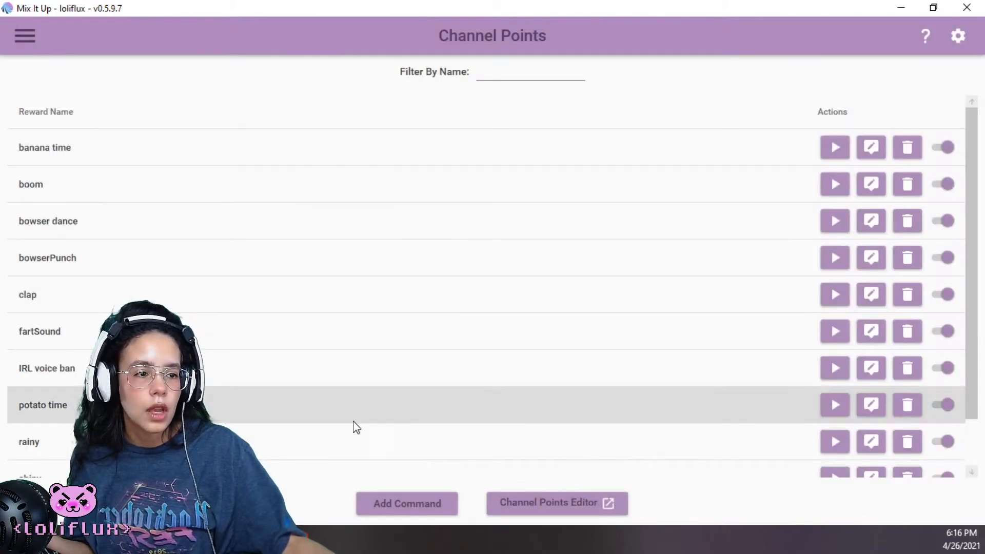
left_click(425, 511)
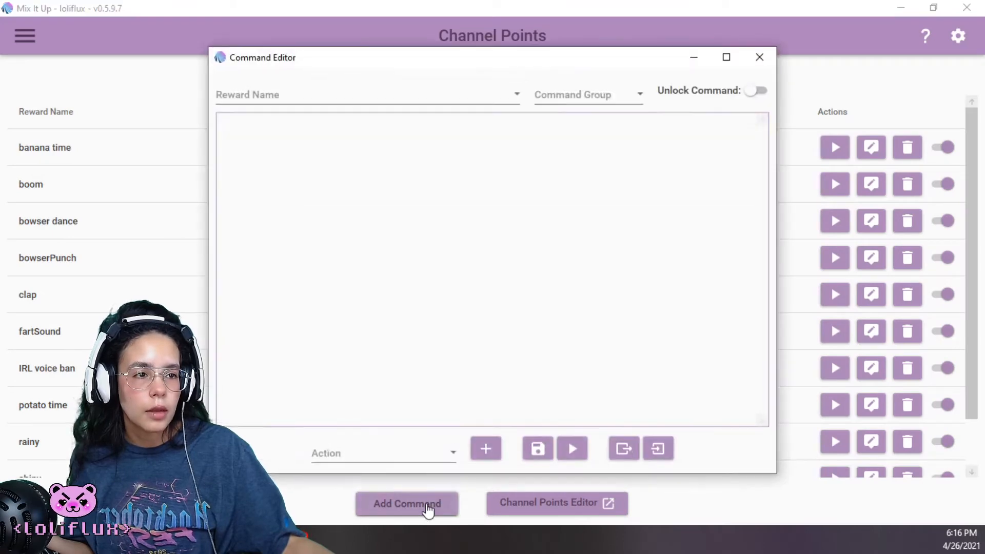
left_click(345, 97)
left_click(348, 97)
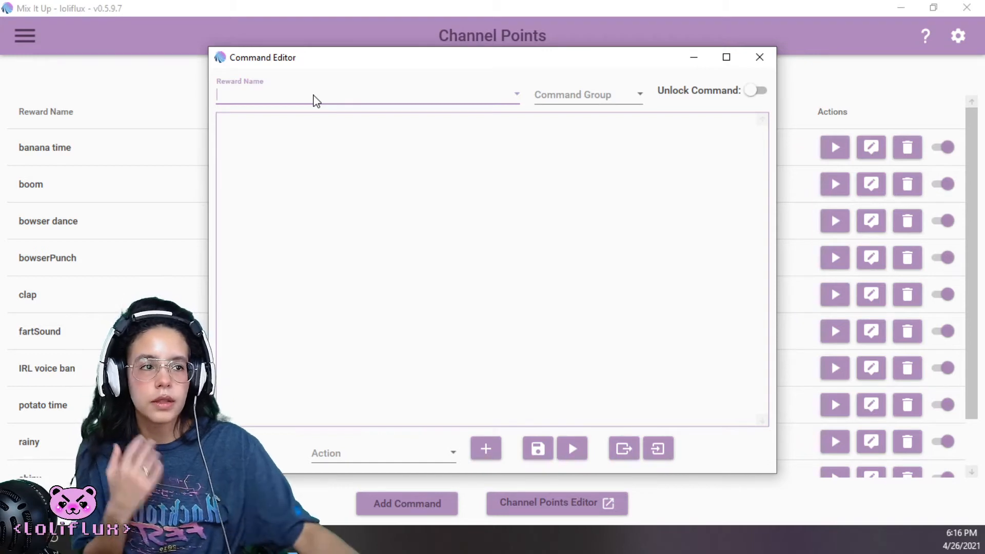
left_click(334, 90)
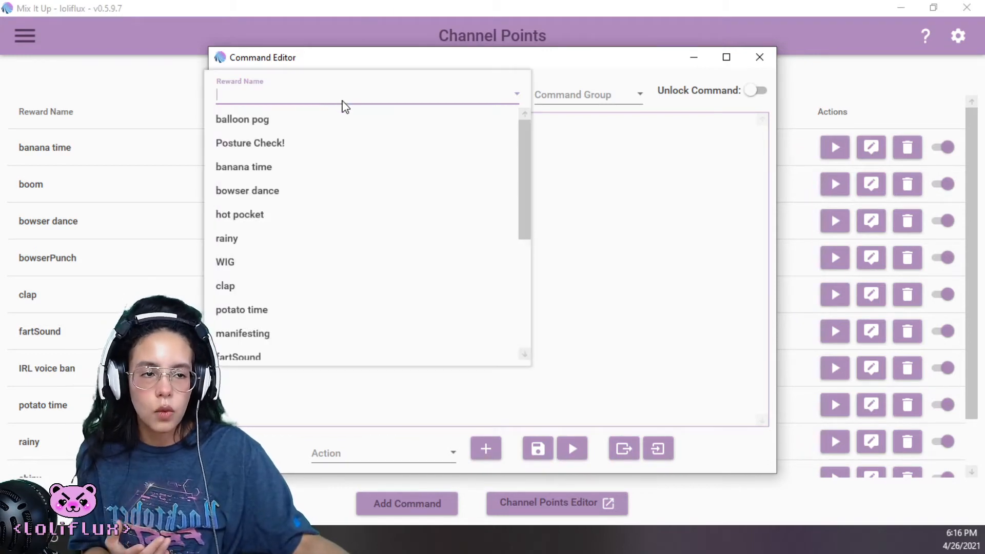
type("manifesting")
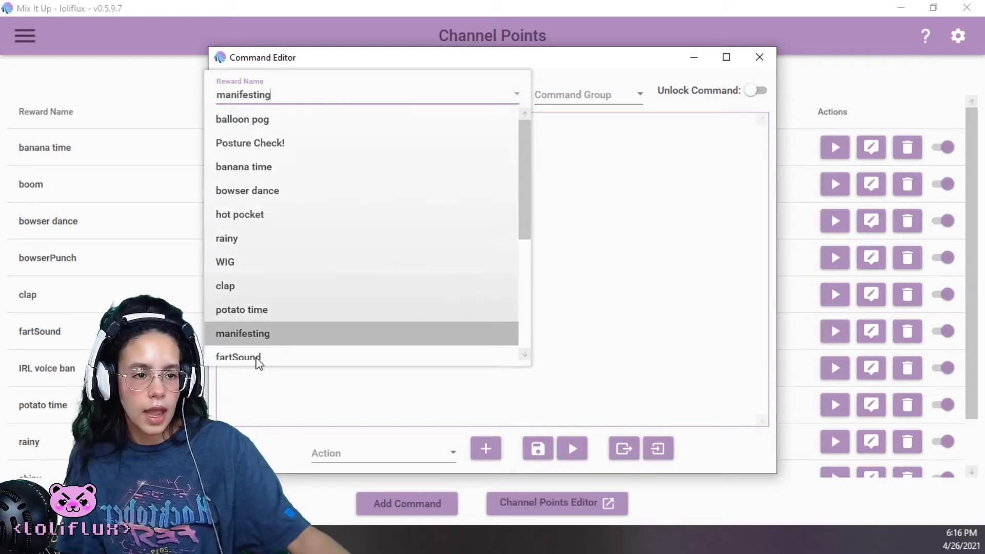
left_click(246, 338)
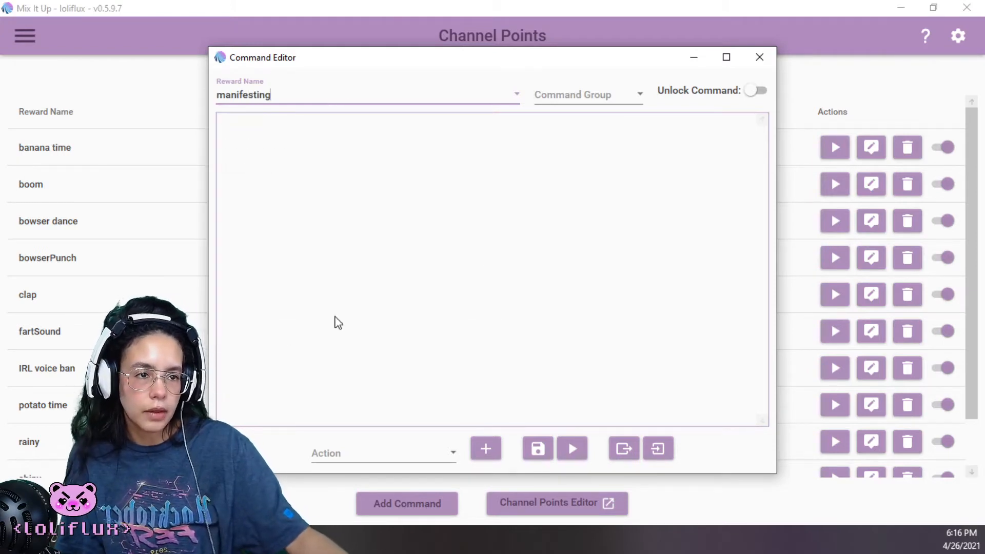
Add an External Program action to the manifesting command that runs Snap Camera.exe from the Snap Camera program folder
left_click(453, 449)
scroll(413, 287, "down", 1)
left_click(375, 288)
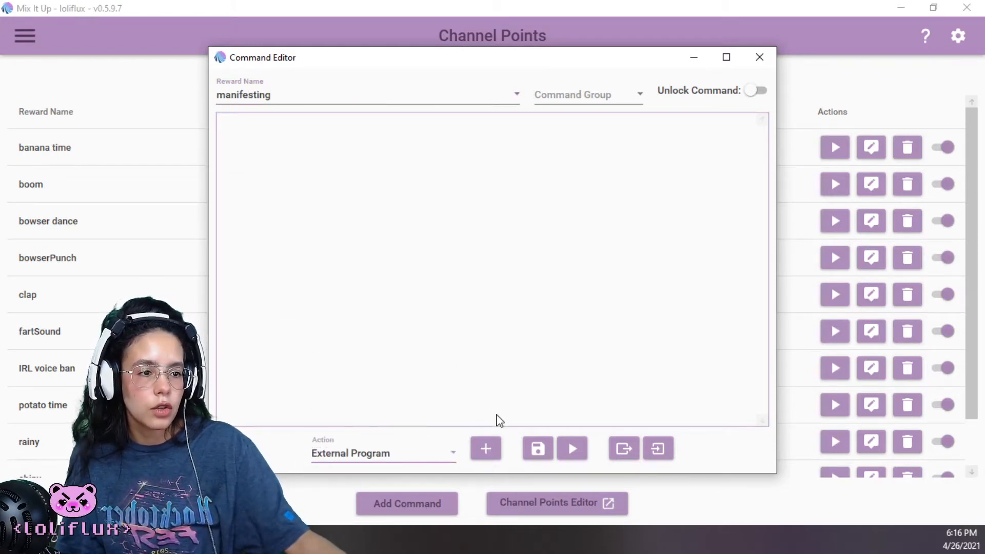
left_click(487, 450)
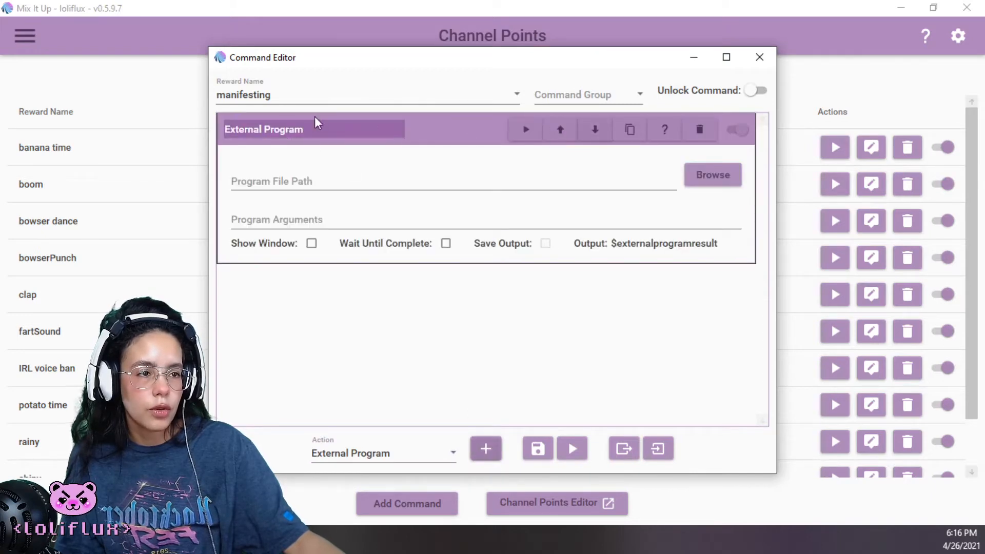
left_click(704, 176)
scroll(496, 281, "down", 12)
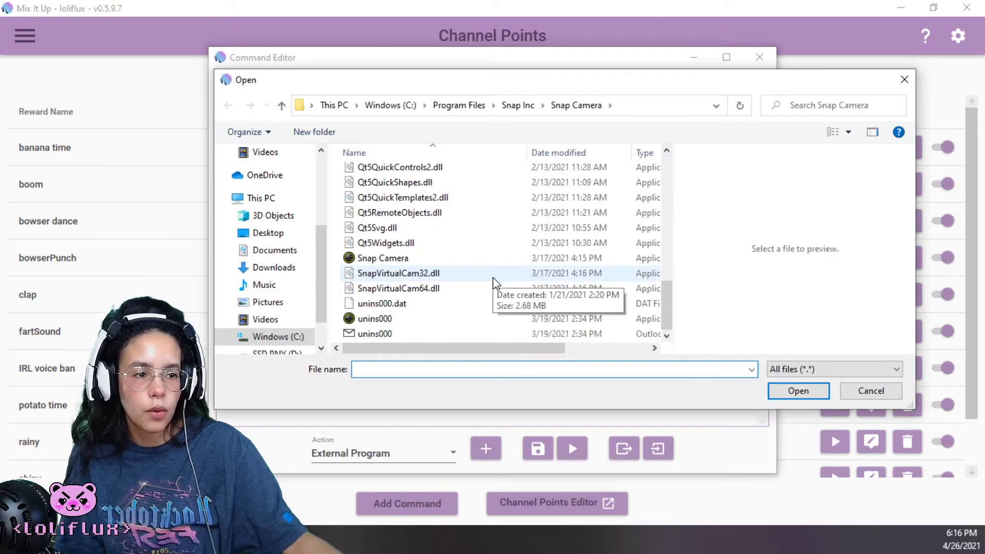
left_click(398, 258)
left_click(813, 392)
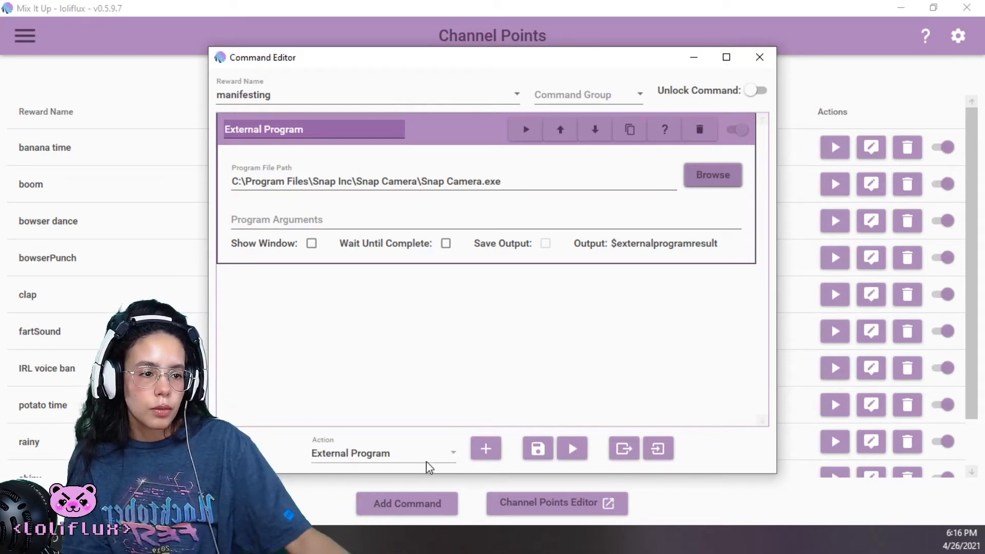
Add an Input (Keyboard & Mouse) action below the External Program action in the manifesting command
left_click(449, 454)
scroll(414, 391, "down", 1)
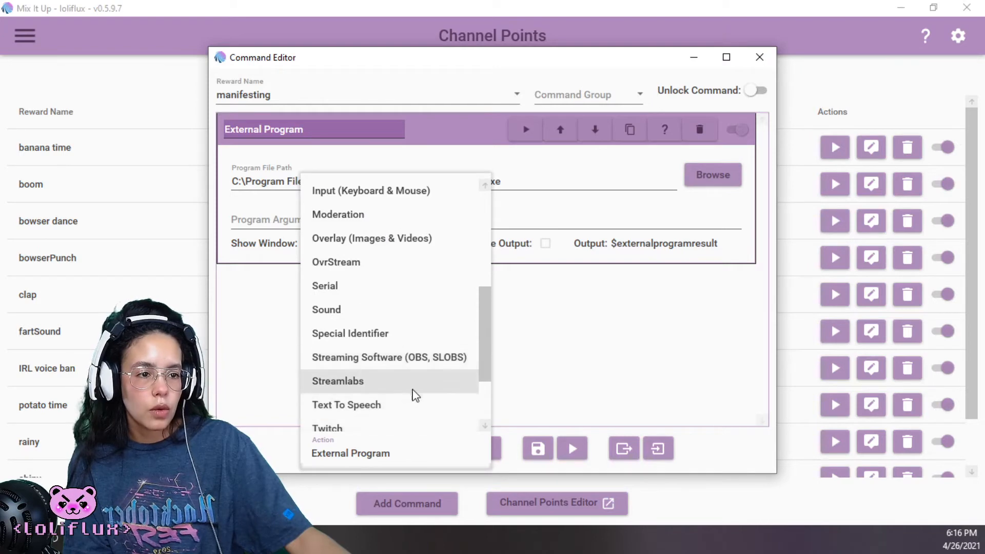
scroll(383, 295, "up", 1)
left_click(386, 271)
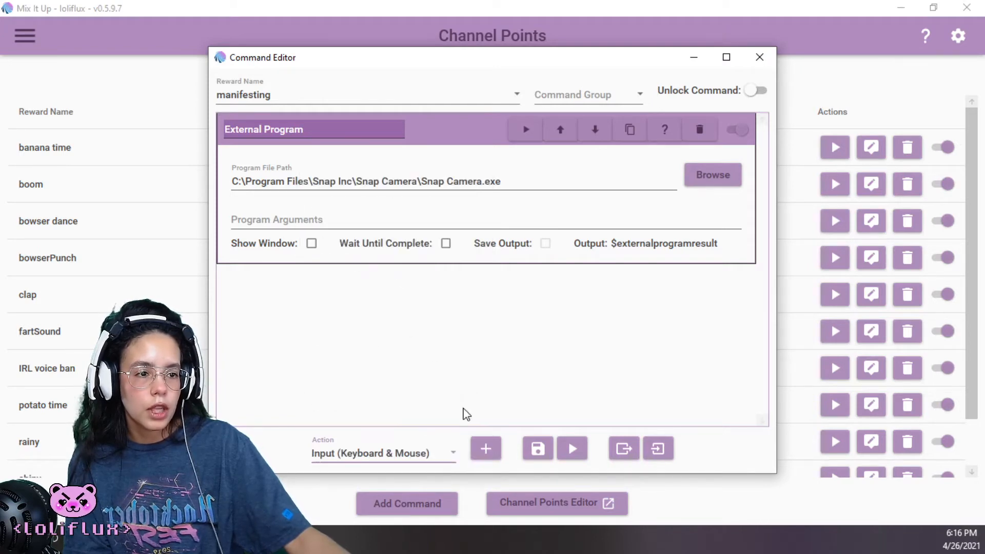
left_click(486, 449)
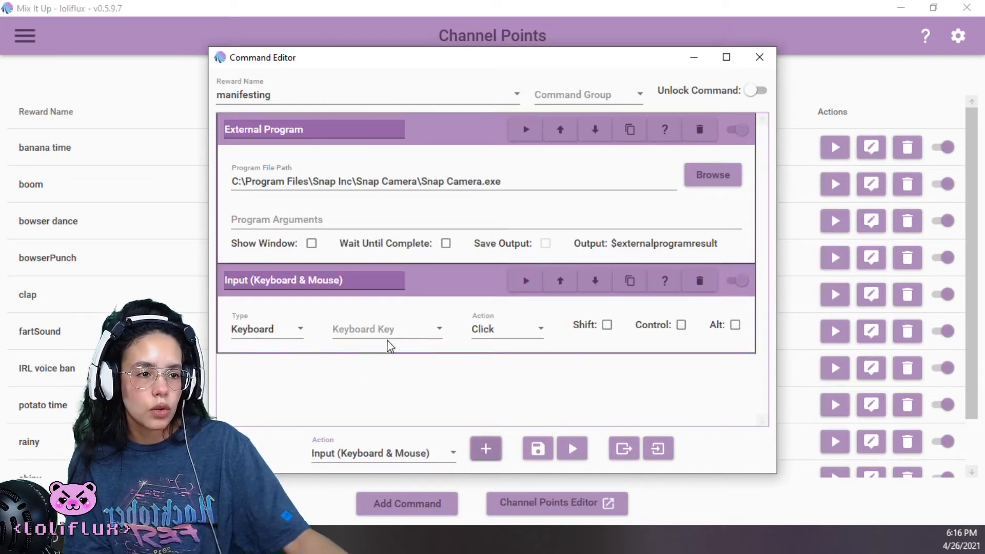
left_click(414, 332)
scroll(355, 258, "down", 3)
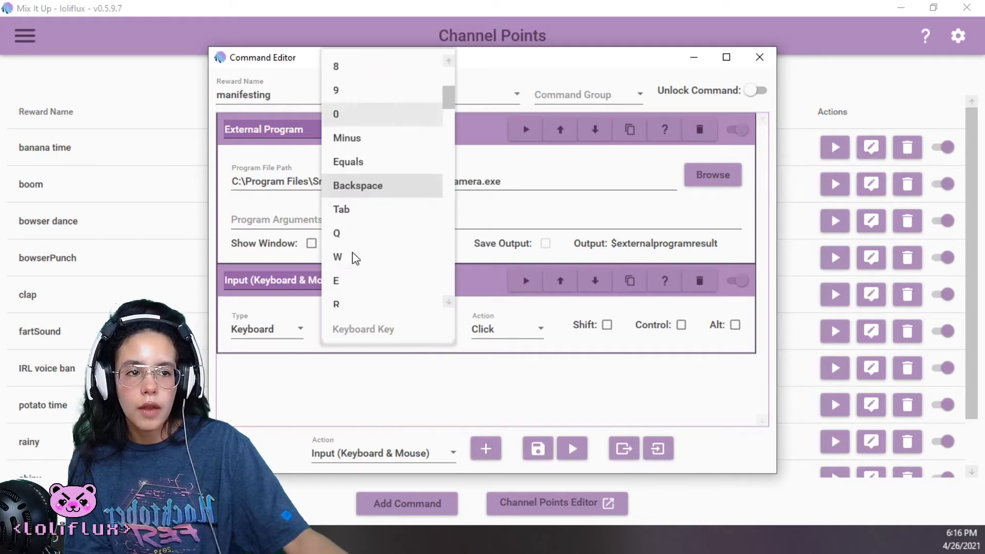
scroll(362, 255, "down", 6)
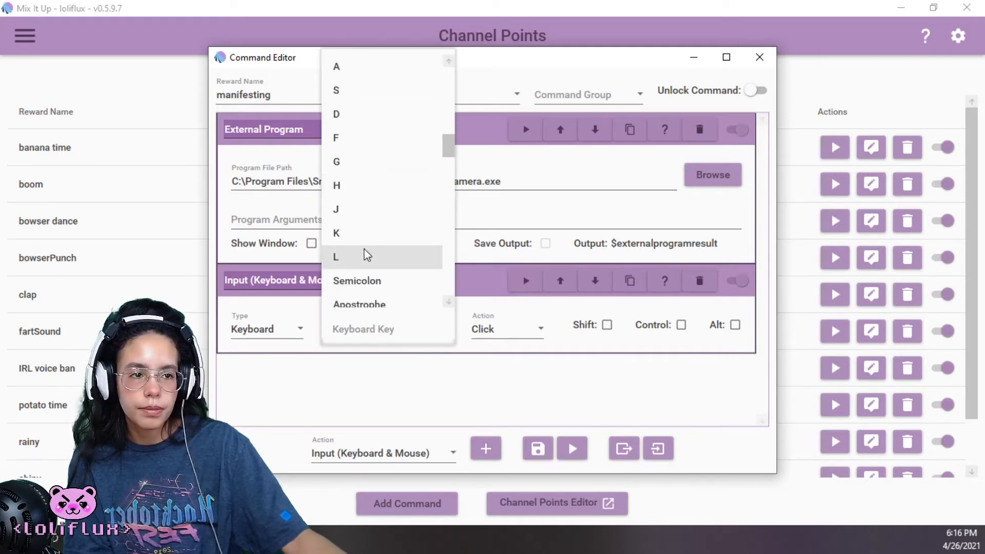
scroll(384, 205, "down", 3)
scroll(382, 218, "up", 4)
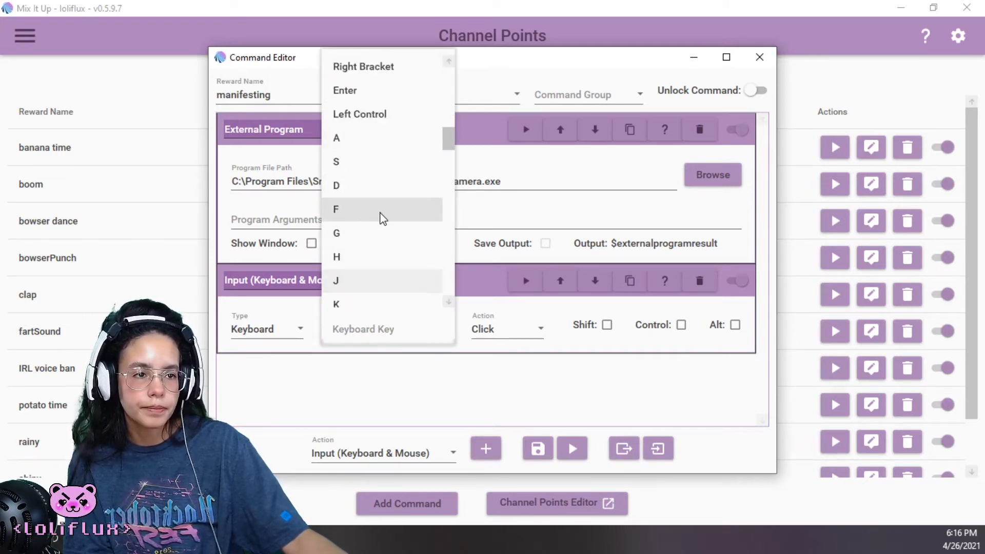
scroll(378, 218, "down", 1)
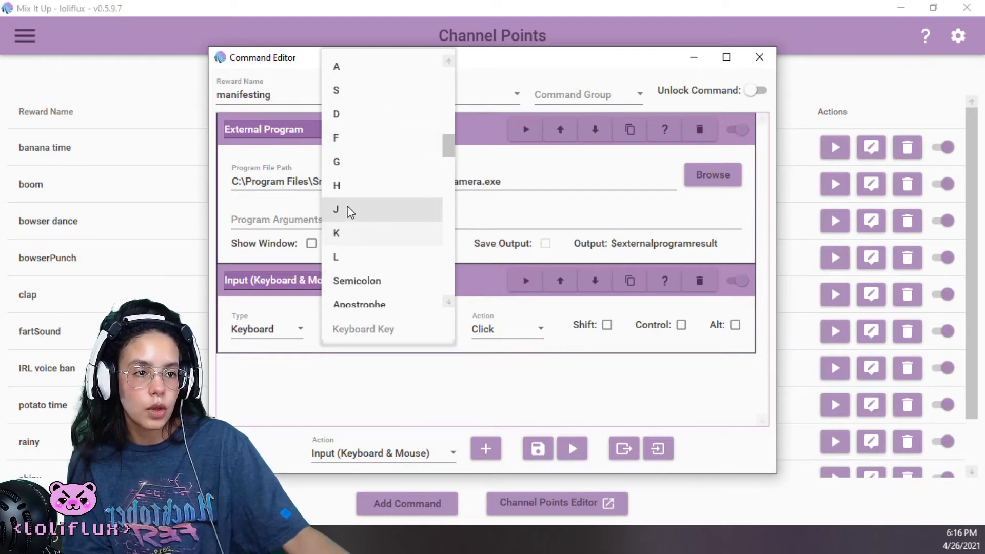
scroll(346, 210, "down", 1)
scroll(349, 210, "down", 1)
scroll(349, 210, "down", 1)
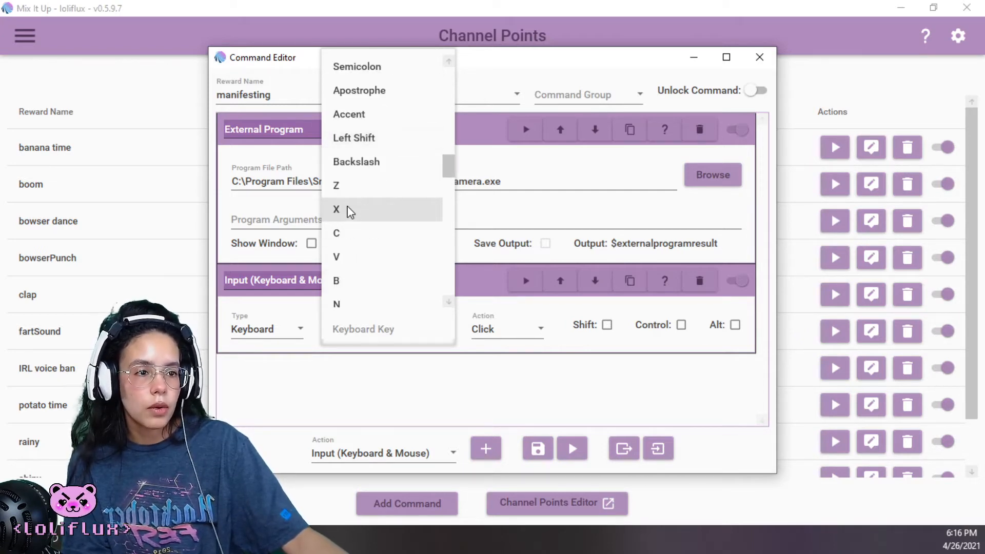
scroll(349, 210, "up", 2)
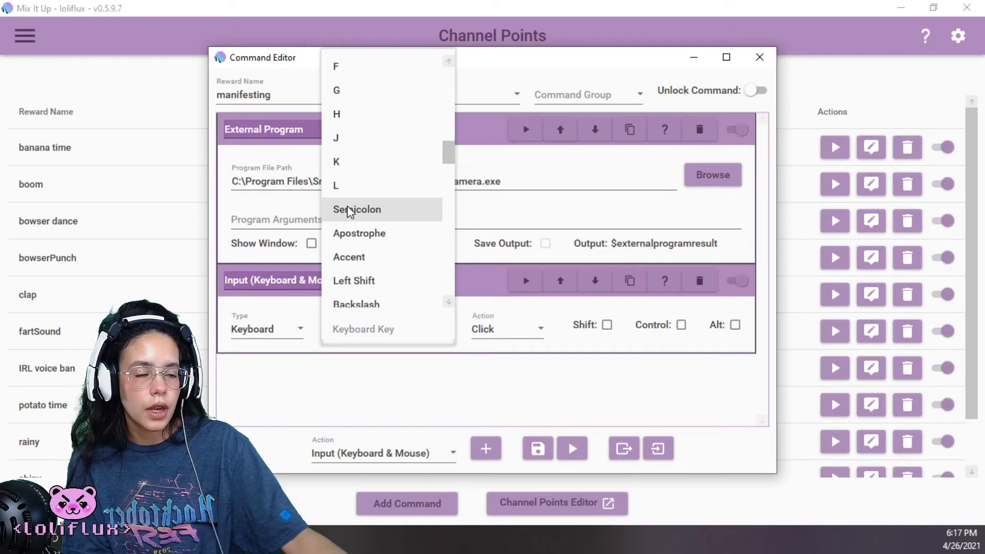
mouse_move(449, 149)
left_mouse_down()
mouse_move(454, 121)
mouse_move(449, 153)
left_mouse_up()
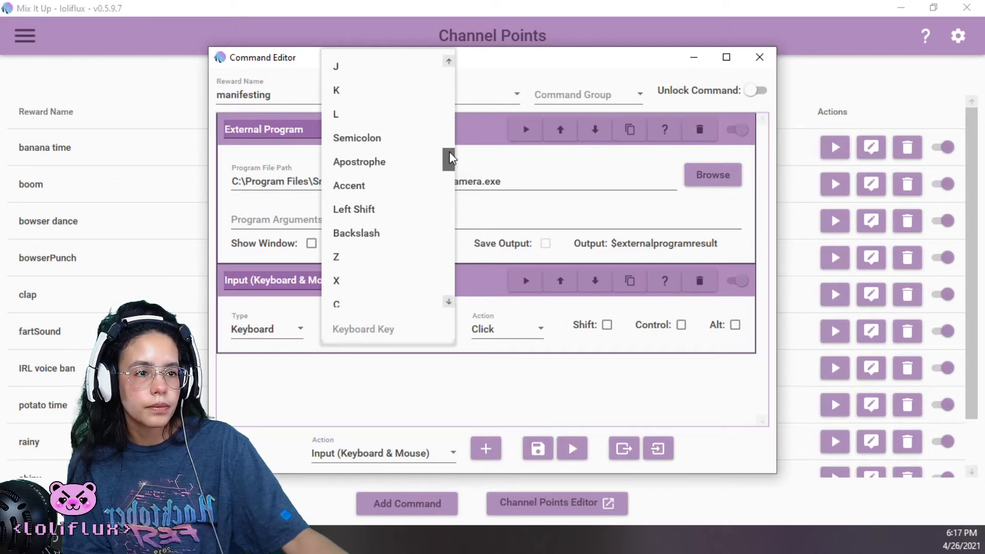
left_click(534, 326)
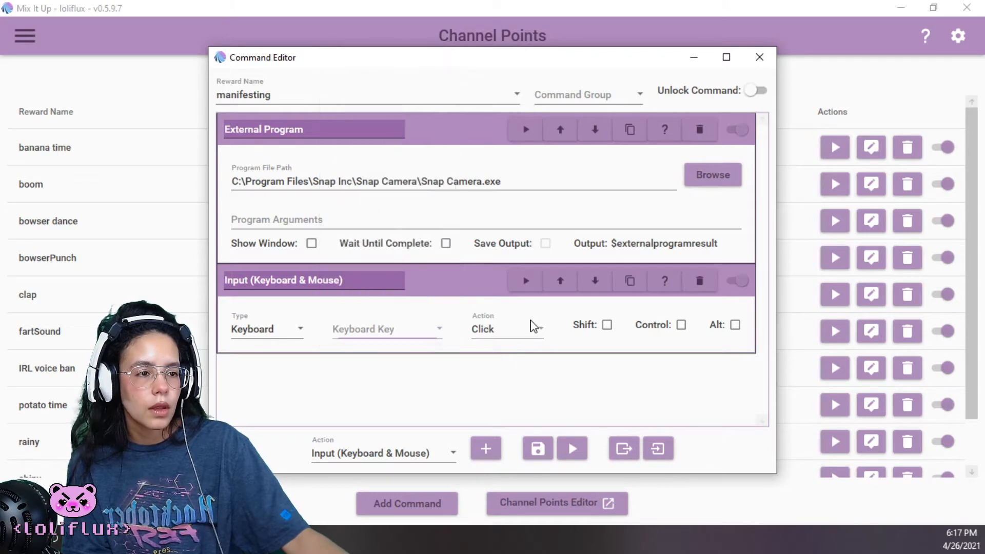
Configure the keyboard input action to Press the M key with the Alt modifier enabled
left_click(526, 332)
left_click(515, 354)
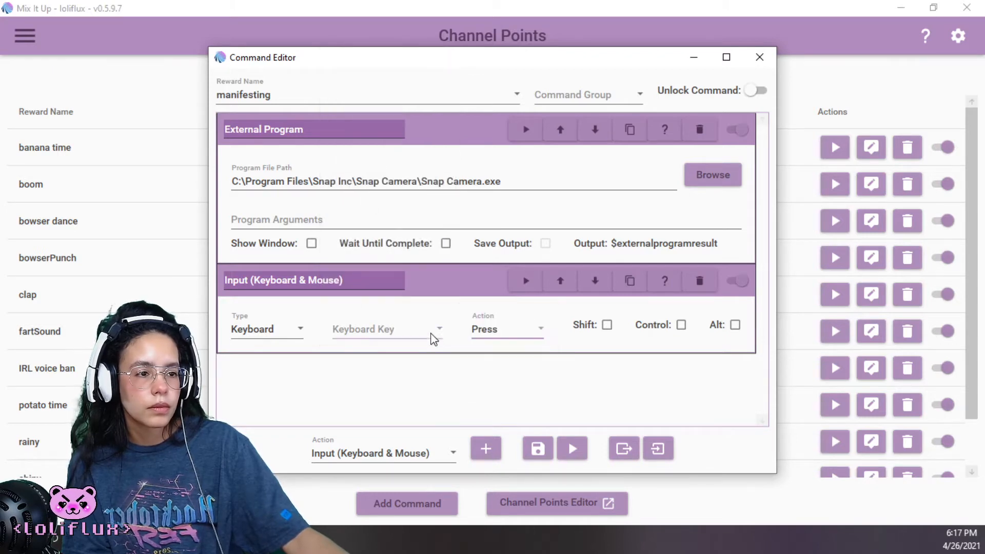
left_click(432, 329)
scroll(426, 266, "down", 3)
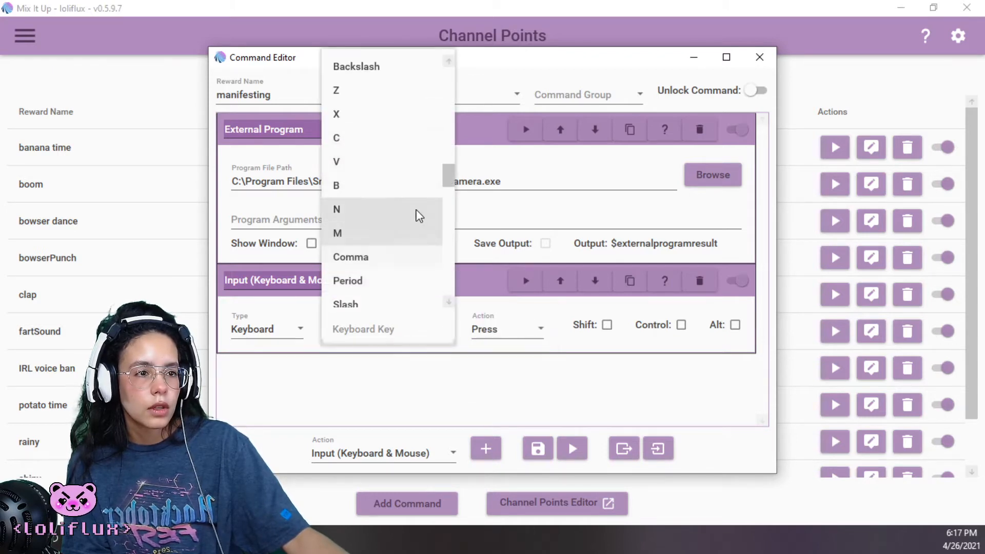
left_click(356, 233)
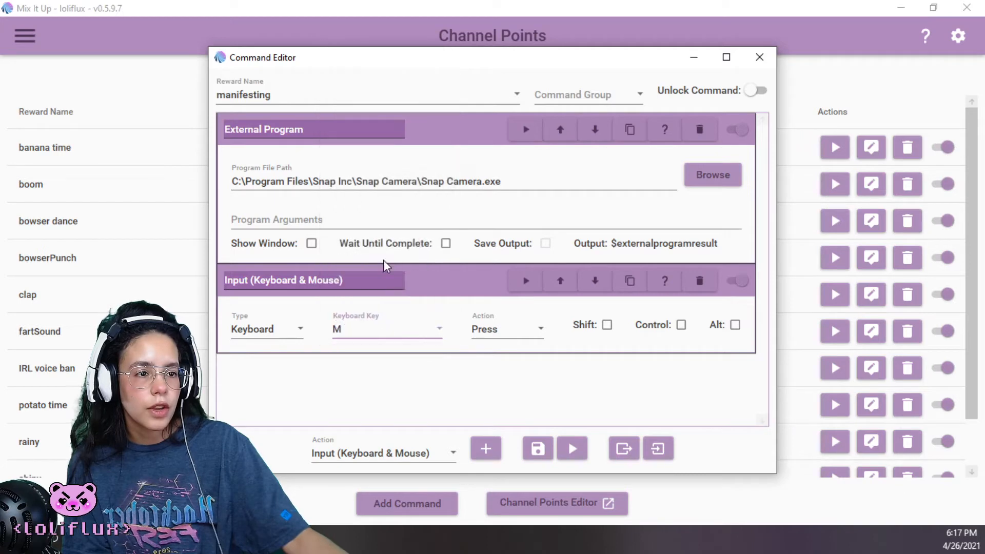
left_click(735, 325)
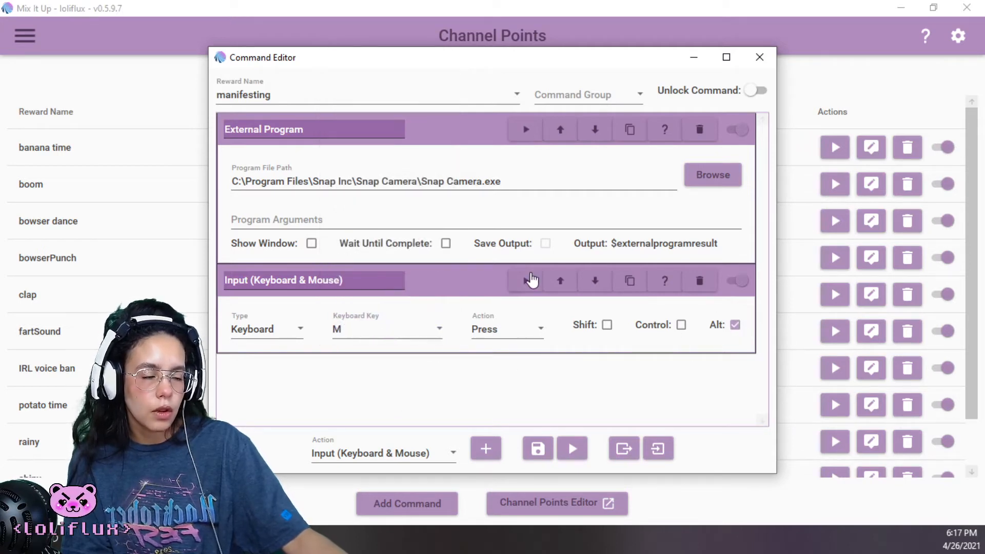
Add a Wait action after the keyboard input and set its amount to 30 seconds
left_click(446, 454)
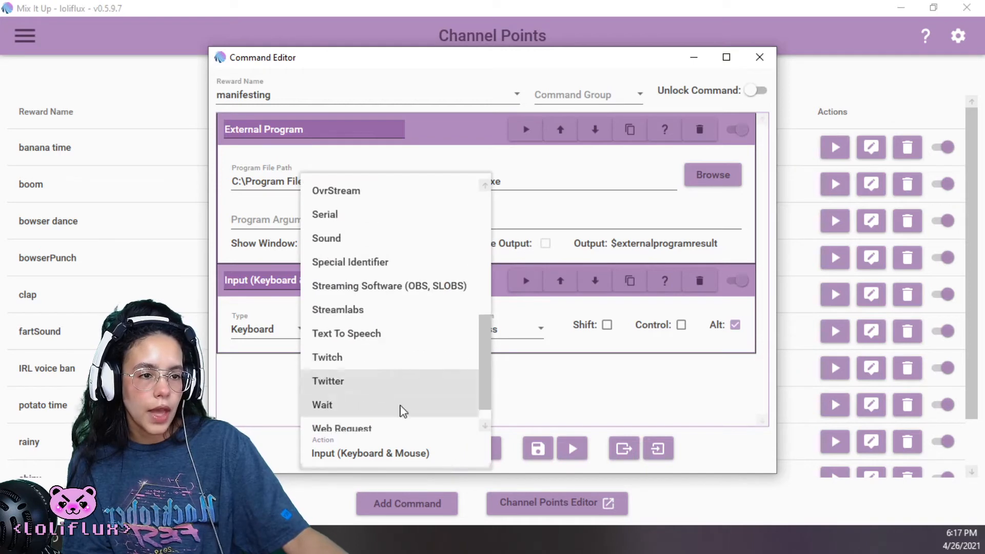
scroll(390, 406, "down", 1)
left_click(322, 381)
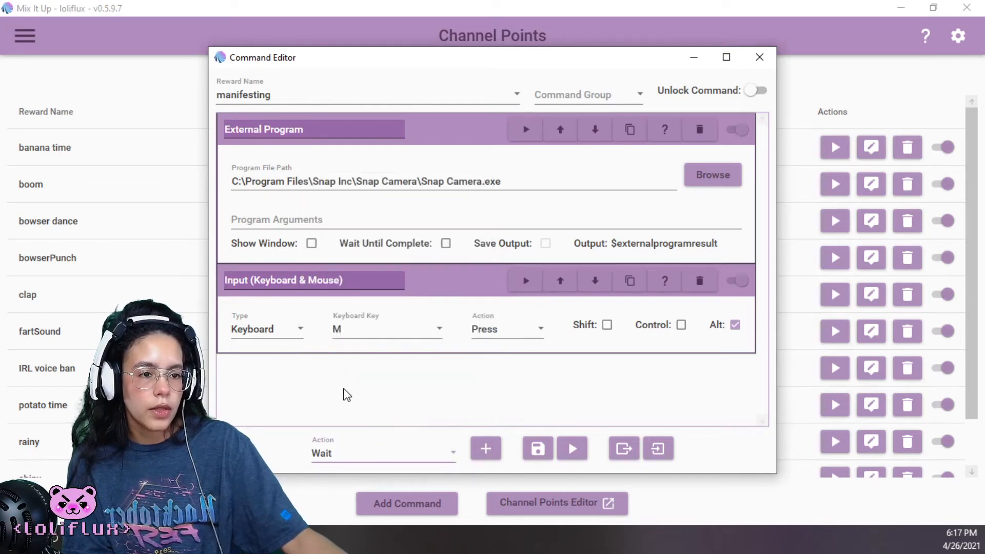
left_click(486, 449)
scroll(272, 388, "down", 1)
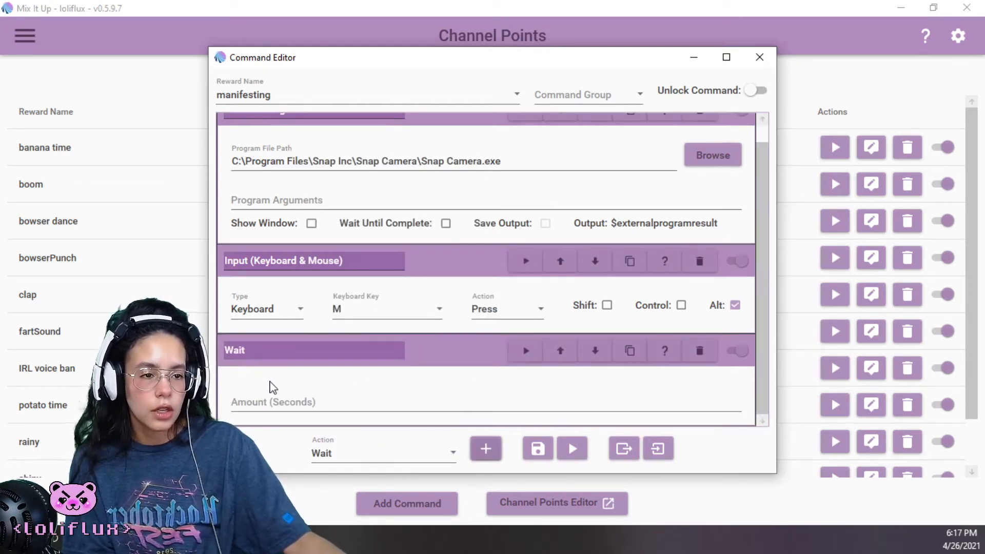
left_click(276, 403)
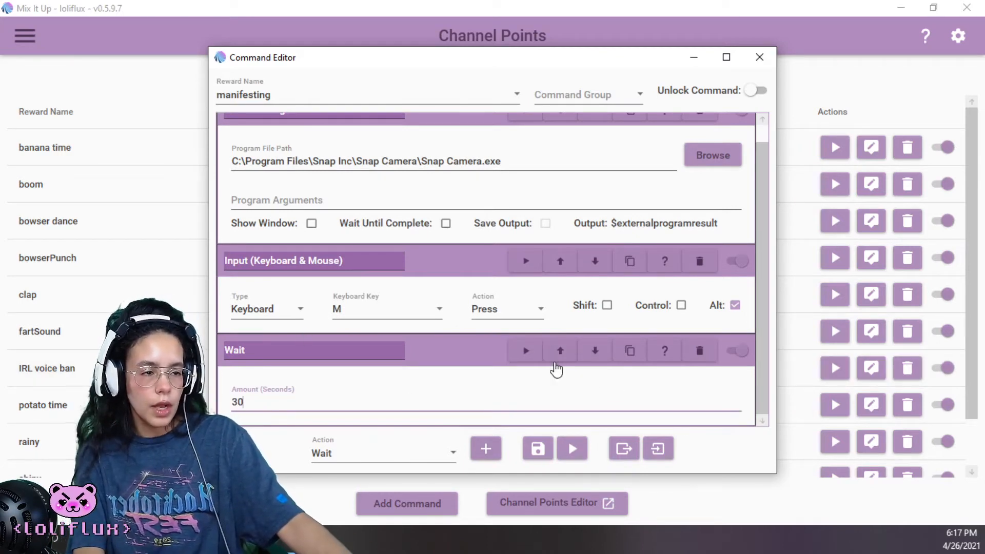
Duplicate the Alt+M keyboard input action so that a copy follows the Wait action
left_click(630, 267)
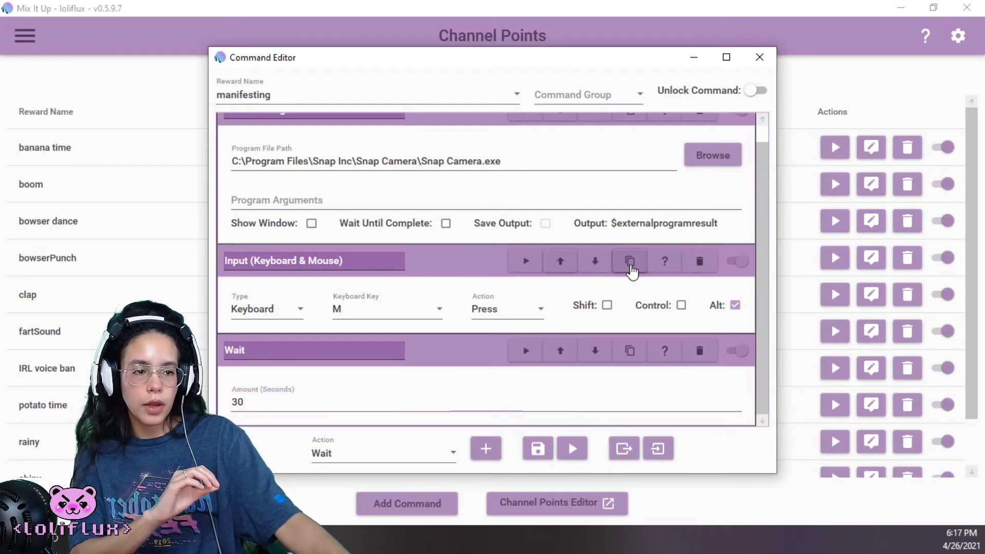
scroll(485, 279, "down", 1)
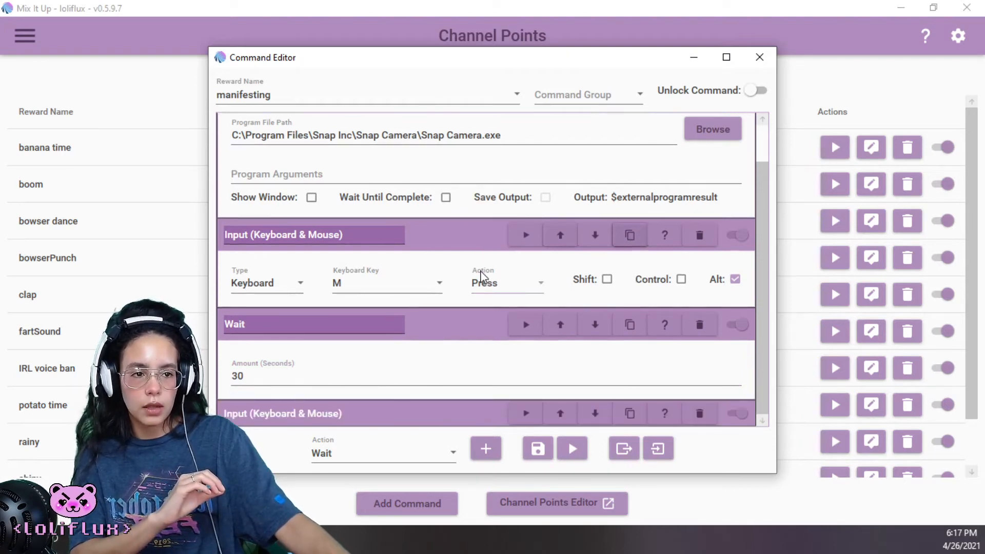
scroll(384, 411, "down", 1)
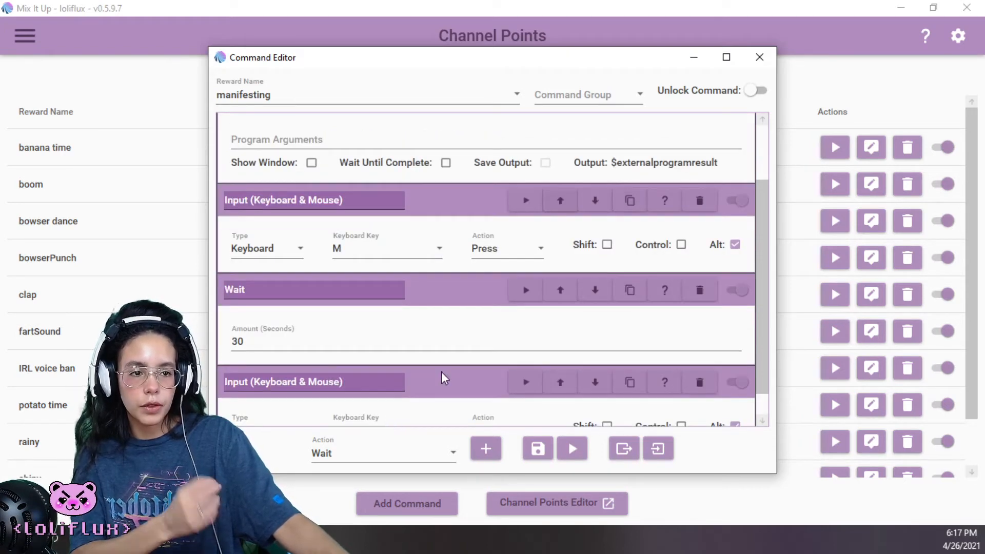
scroll(440, 372, "down", 1)
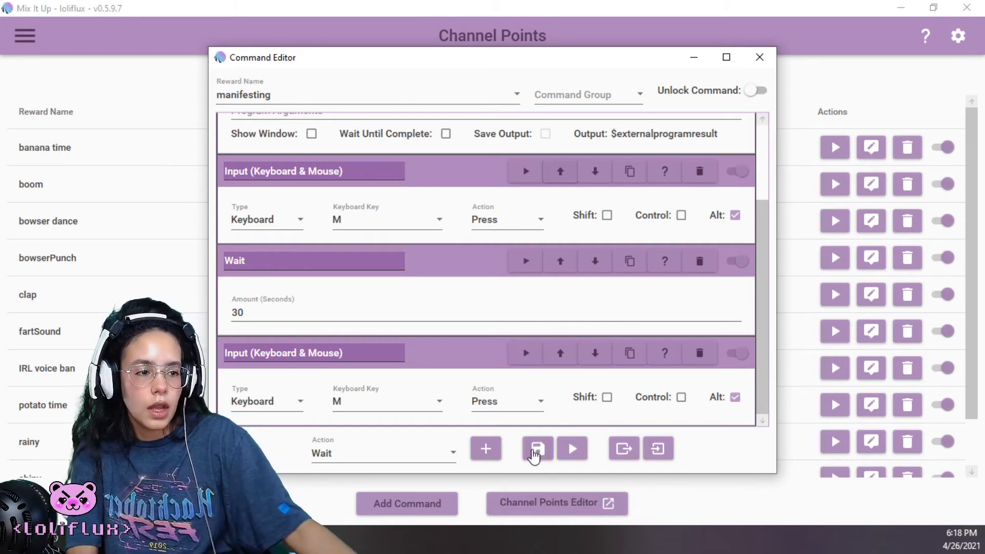
Test-run the manifesting command and save it
left_click(574, 454)
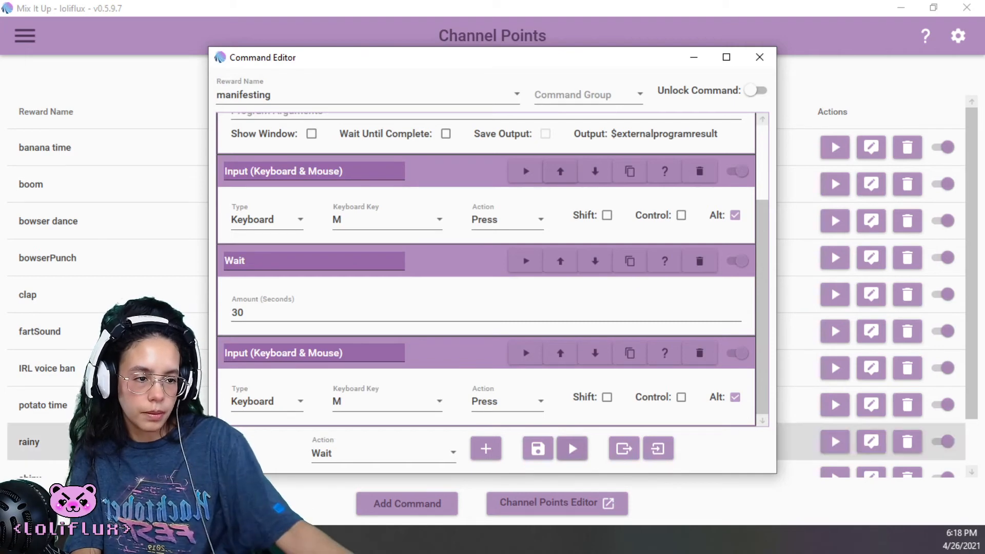
left_click(538, 449)
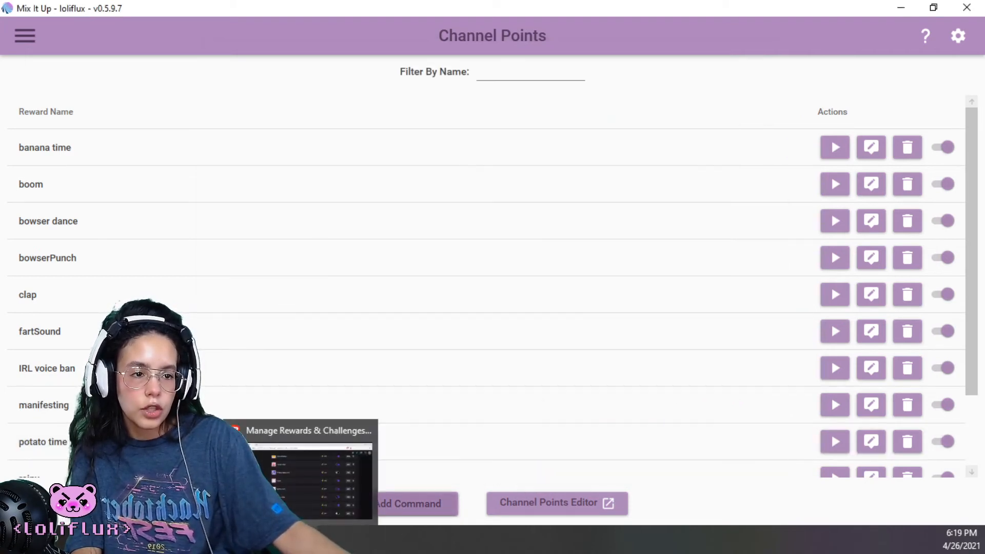
Switch to the Twitch dashboard in the browser and examine the custom rewards list, including the manifesting reward's entry
left_click(303, 539)
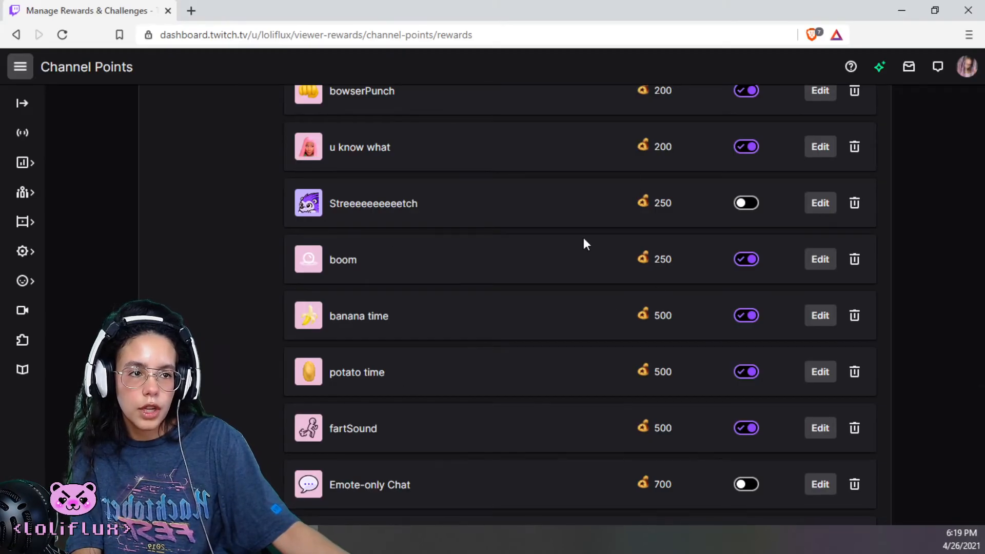
scroll(584, 238, "up", 5)
scroll(584, 238, "down", 6)
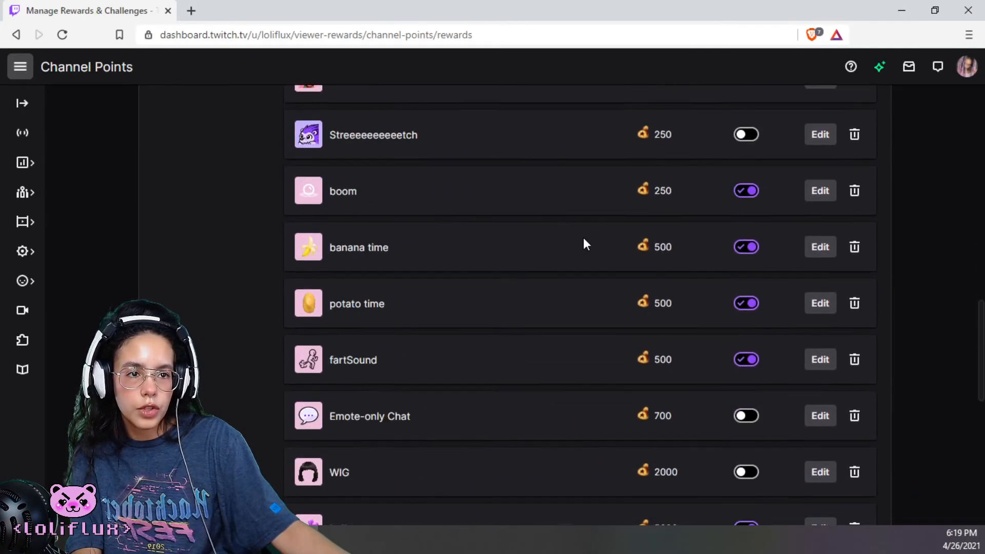
scroll(583, 238, "up", 6)
scroll(583, 238, "down", 5)
scroll(584, 239, "down", 6)
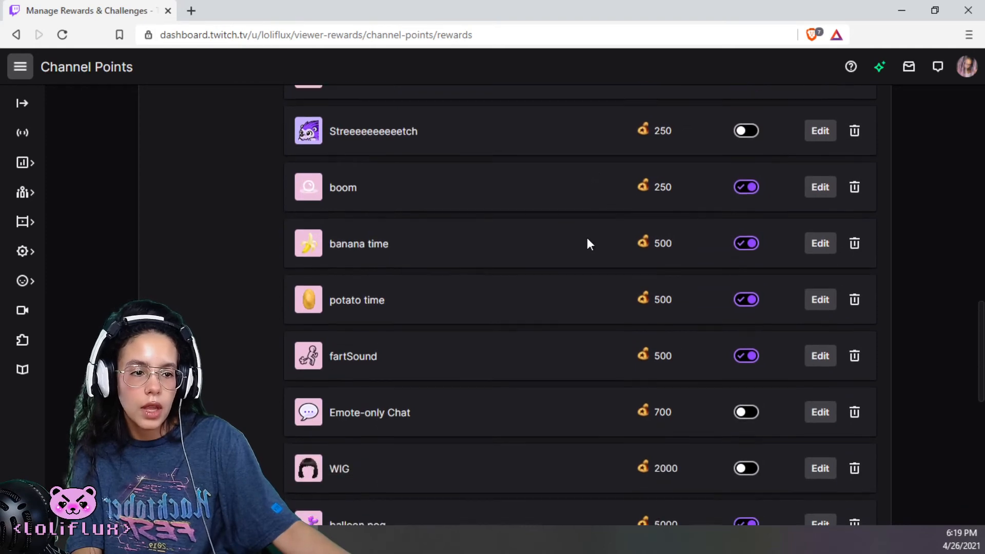
scroll(587, 245, "up", 5)
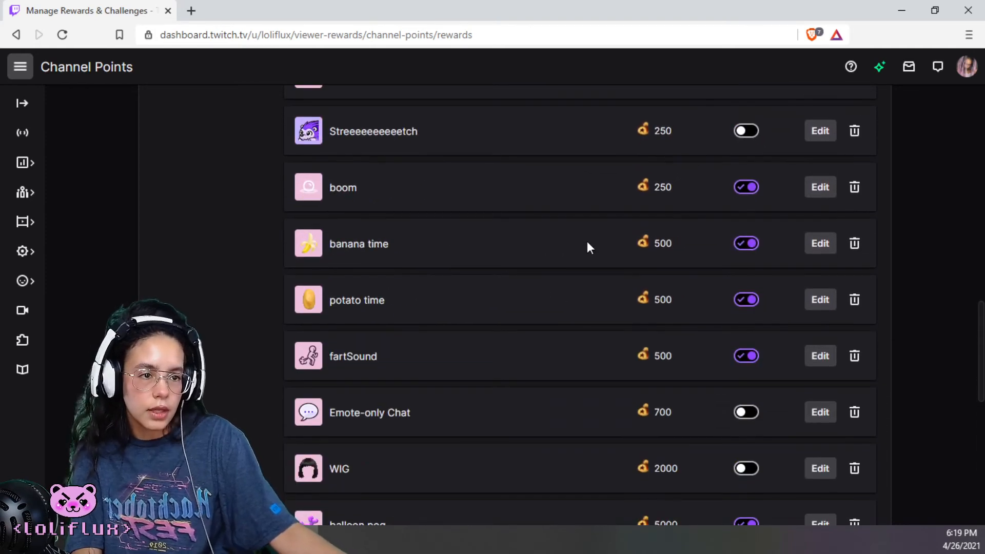
scroll(587, 243, "up", 6)
scroll(588, 245, "up", 4)
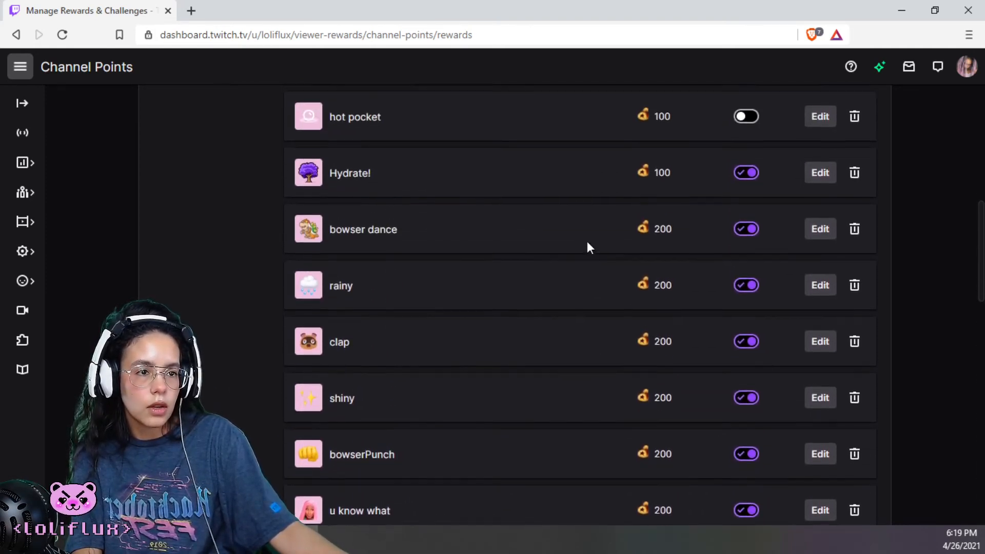
scroll(585, 246, "down", 3)
scroll(581, 251, "up", 6)
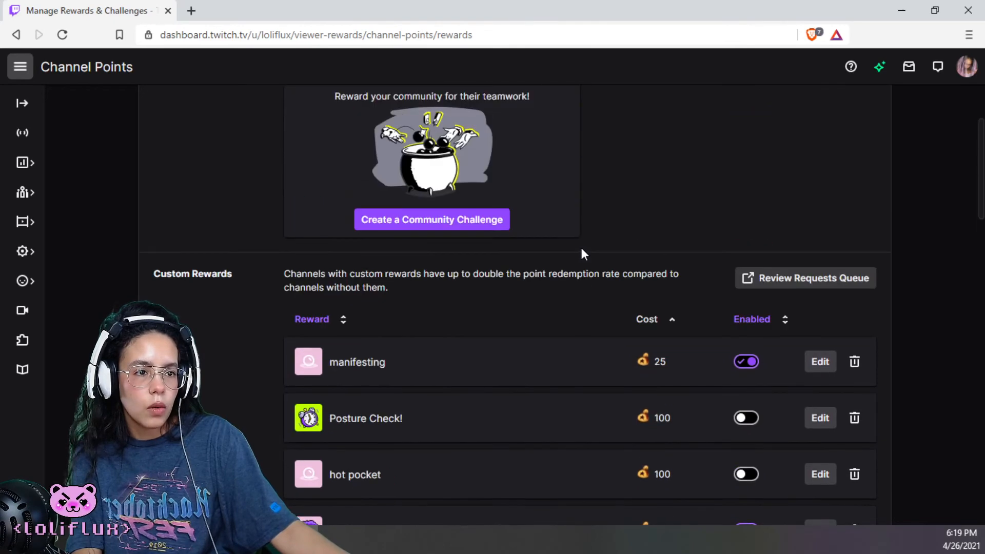
scroll(570, 267, "down", 2)
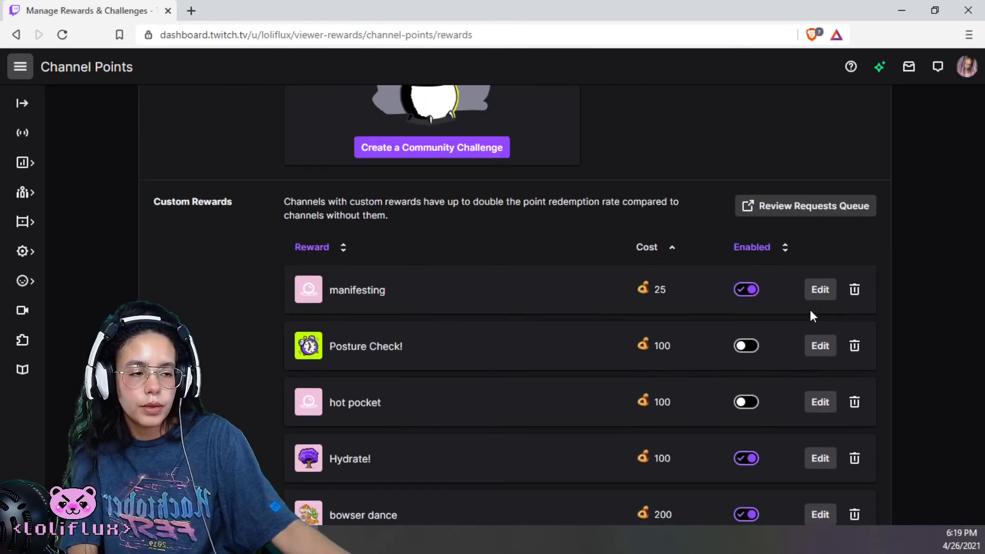
scroll(718, 362, "down", 20)
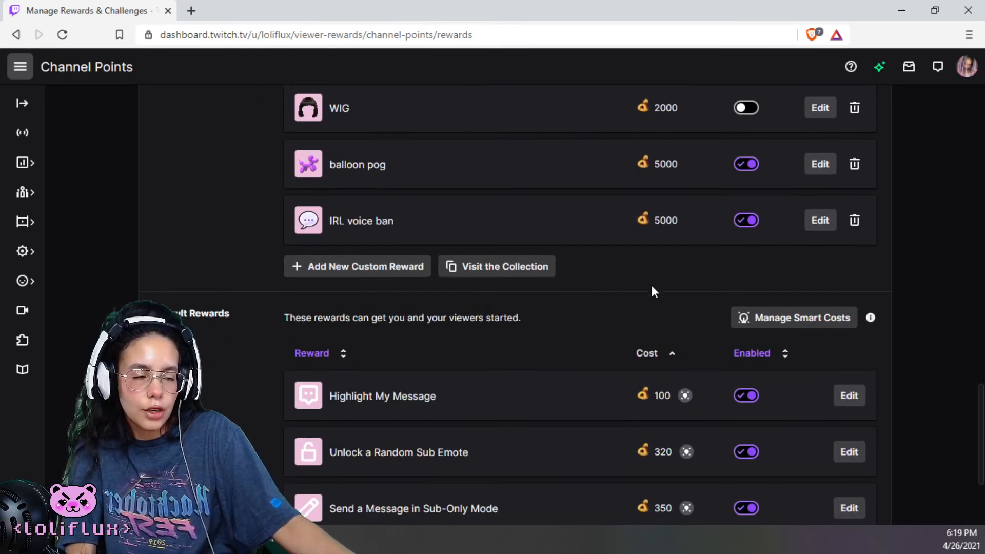
View the blank Create a Custom Reward form, cancel it, and return to the Channel Points page in Mix It Up
left_click(405, 268)
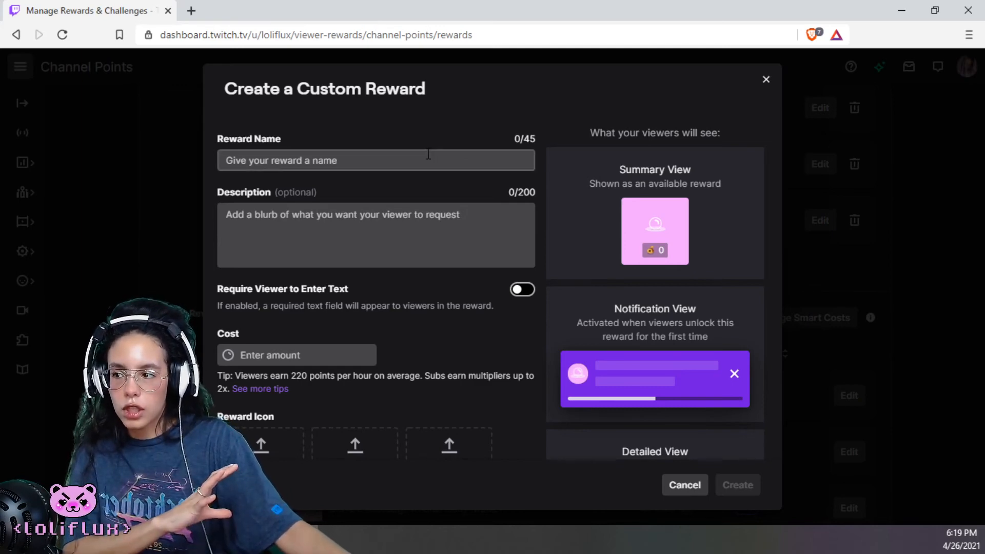
left_click(690, 488)
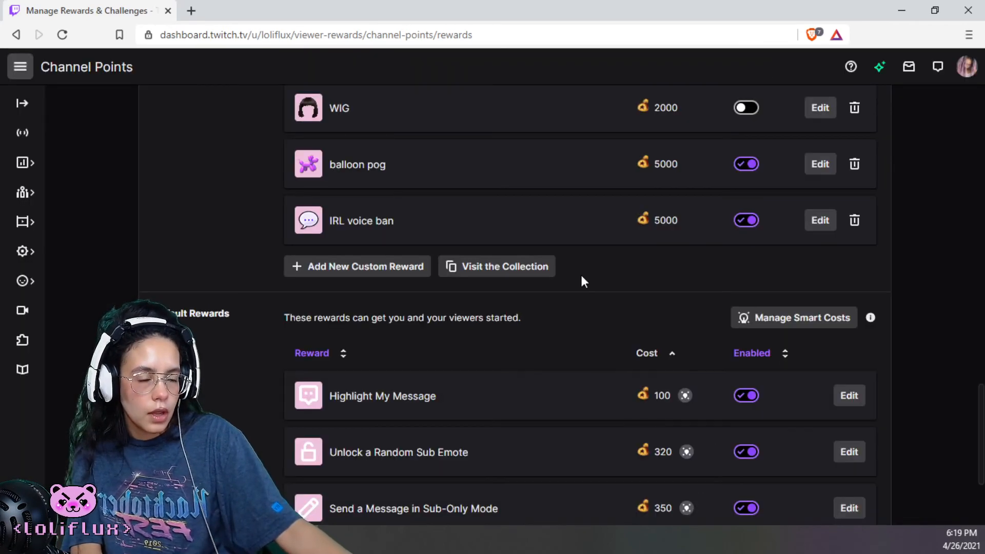
scroll(582, 281, "up", 20)
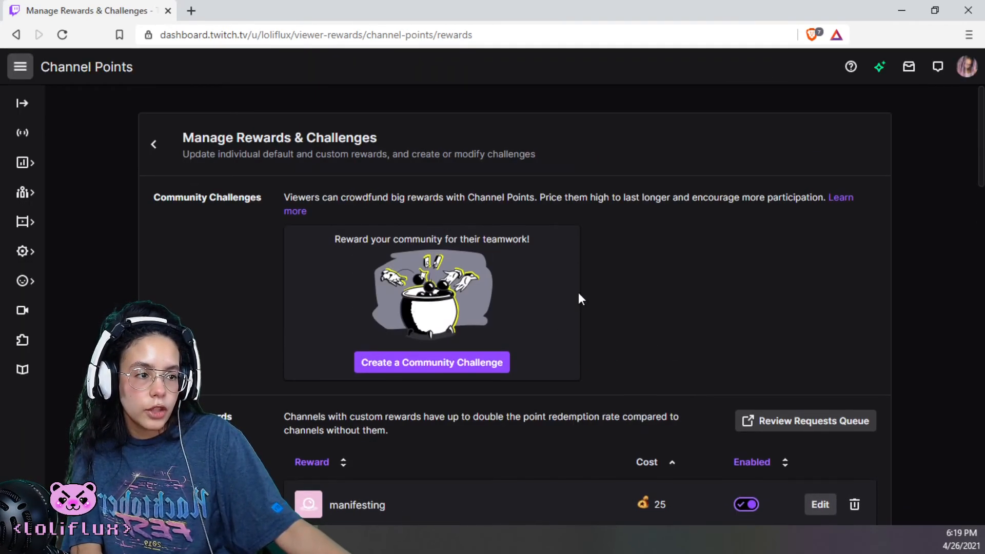
scroll(579, 299, "down", 10)
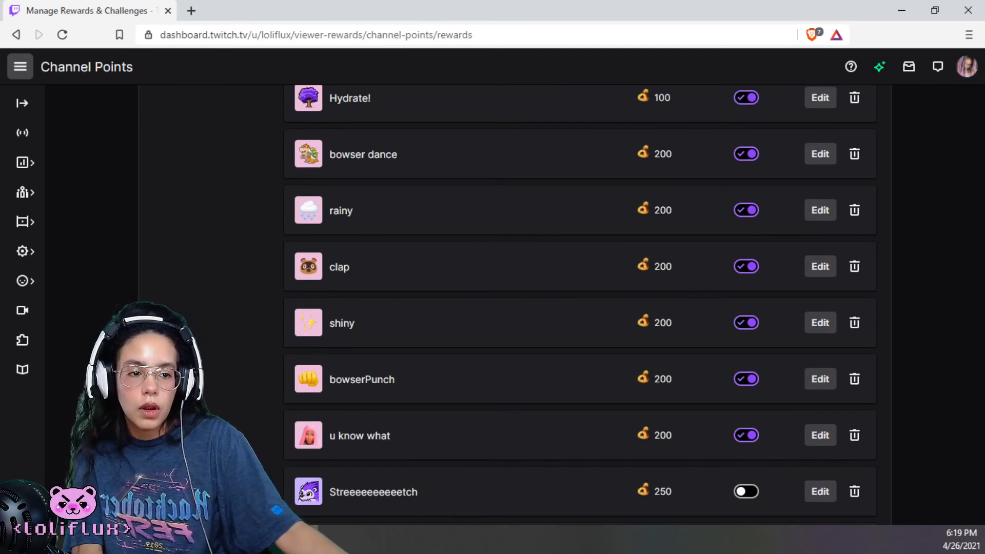
left_click(277, 539)
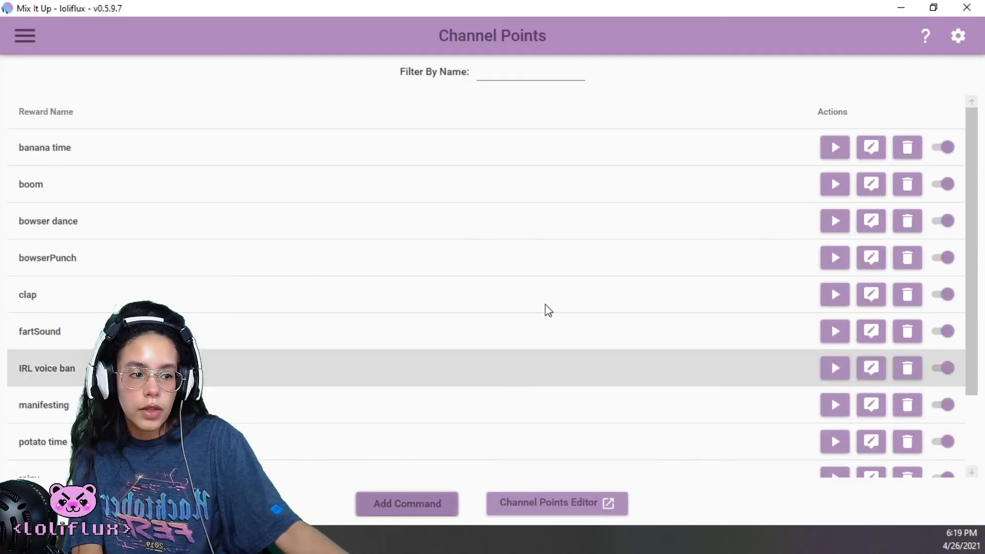